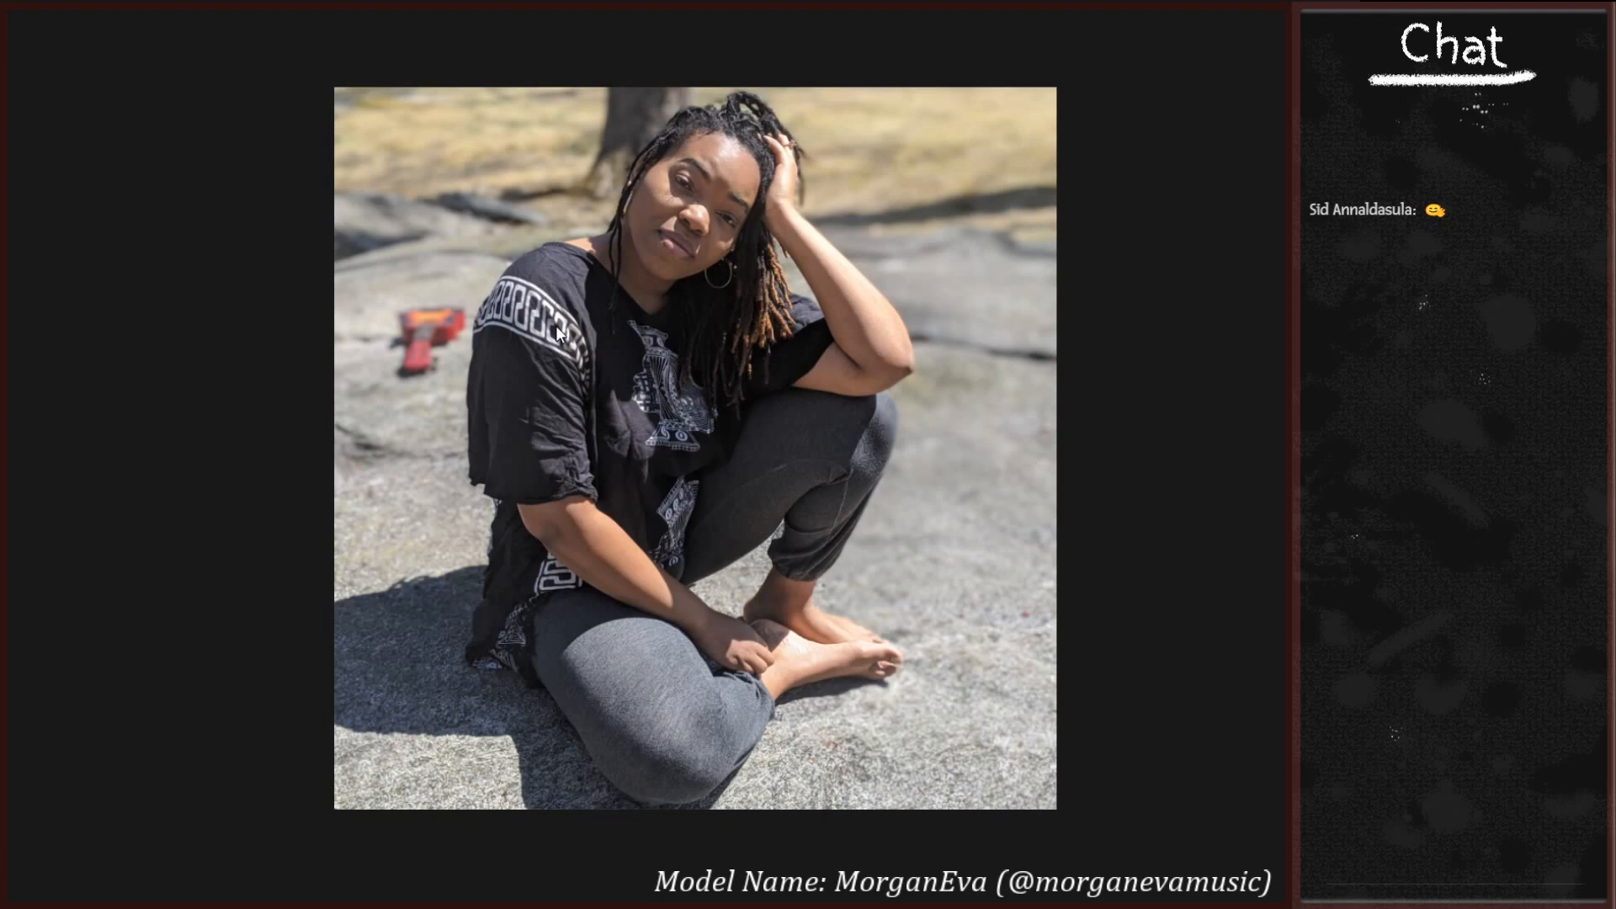
Show the grid and configure it with cyan gridlines that divide the canvas into thirds and 1 subdivision.
{"action": "key", "text": "ctrl+apostrophe"}
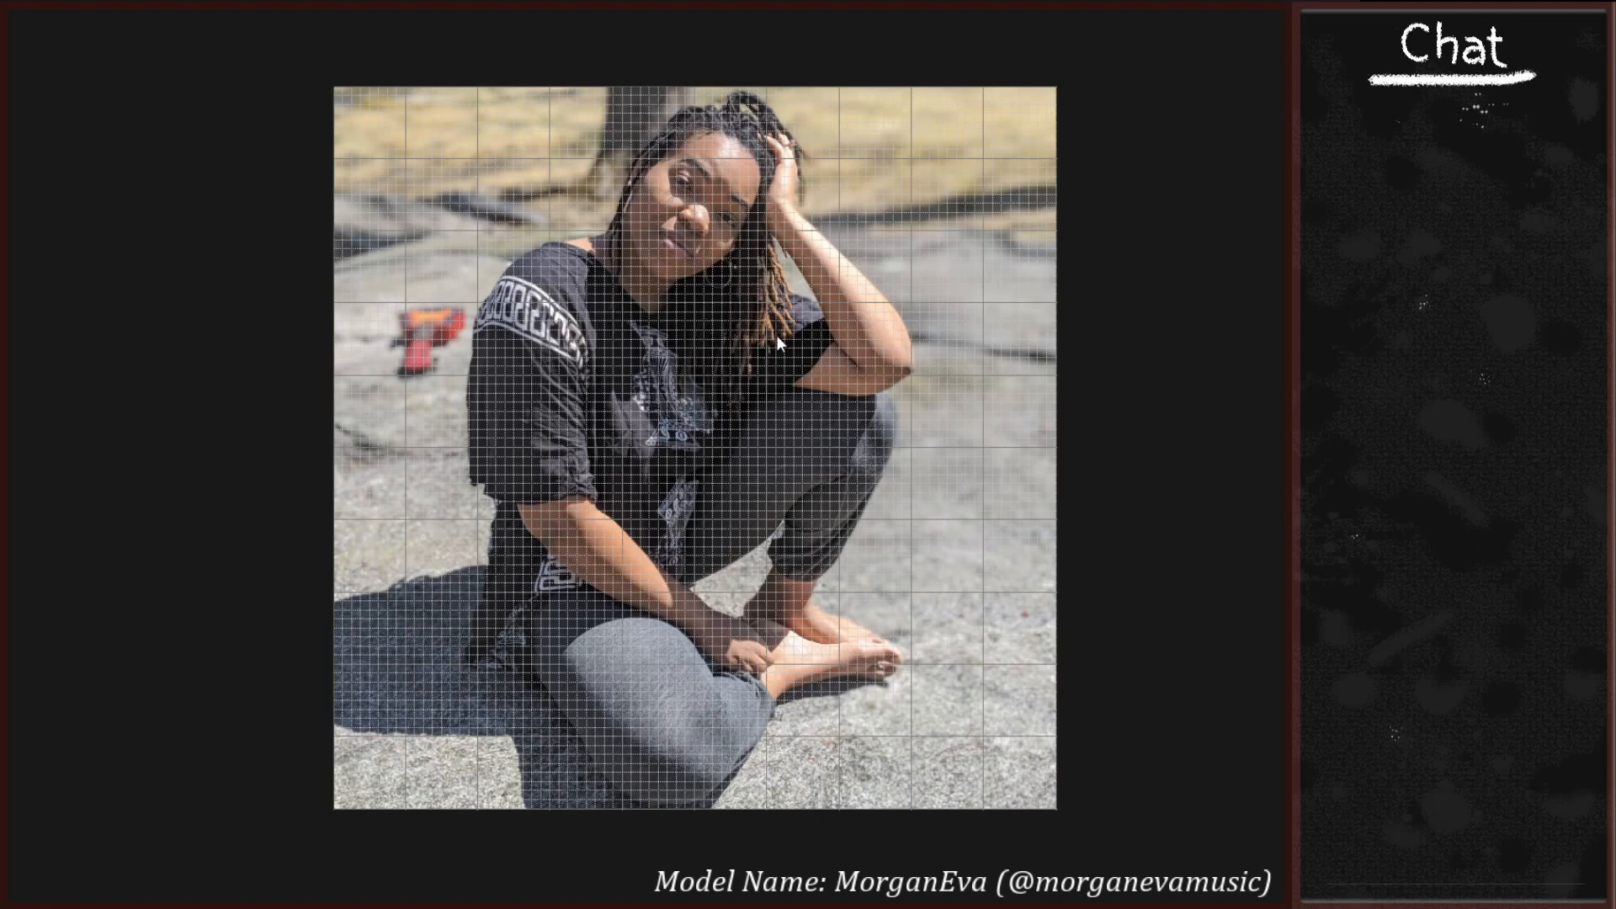
{"action": "left_click", "coordinate": [792, 445]}
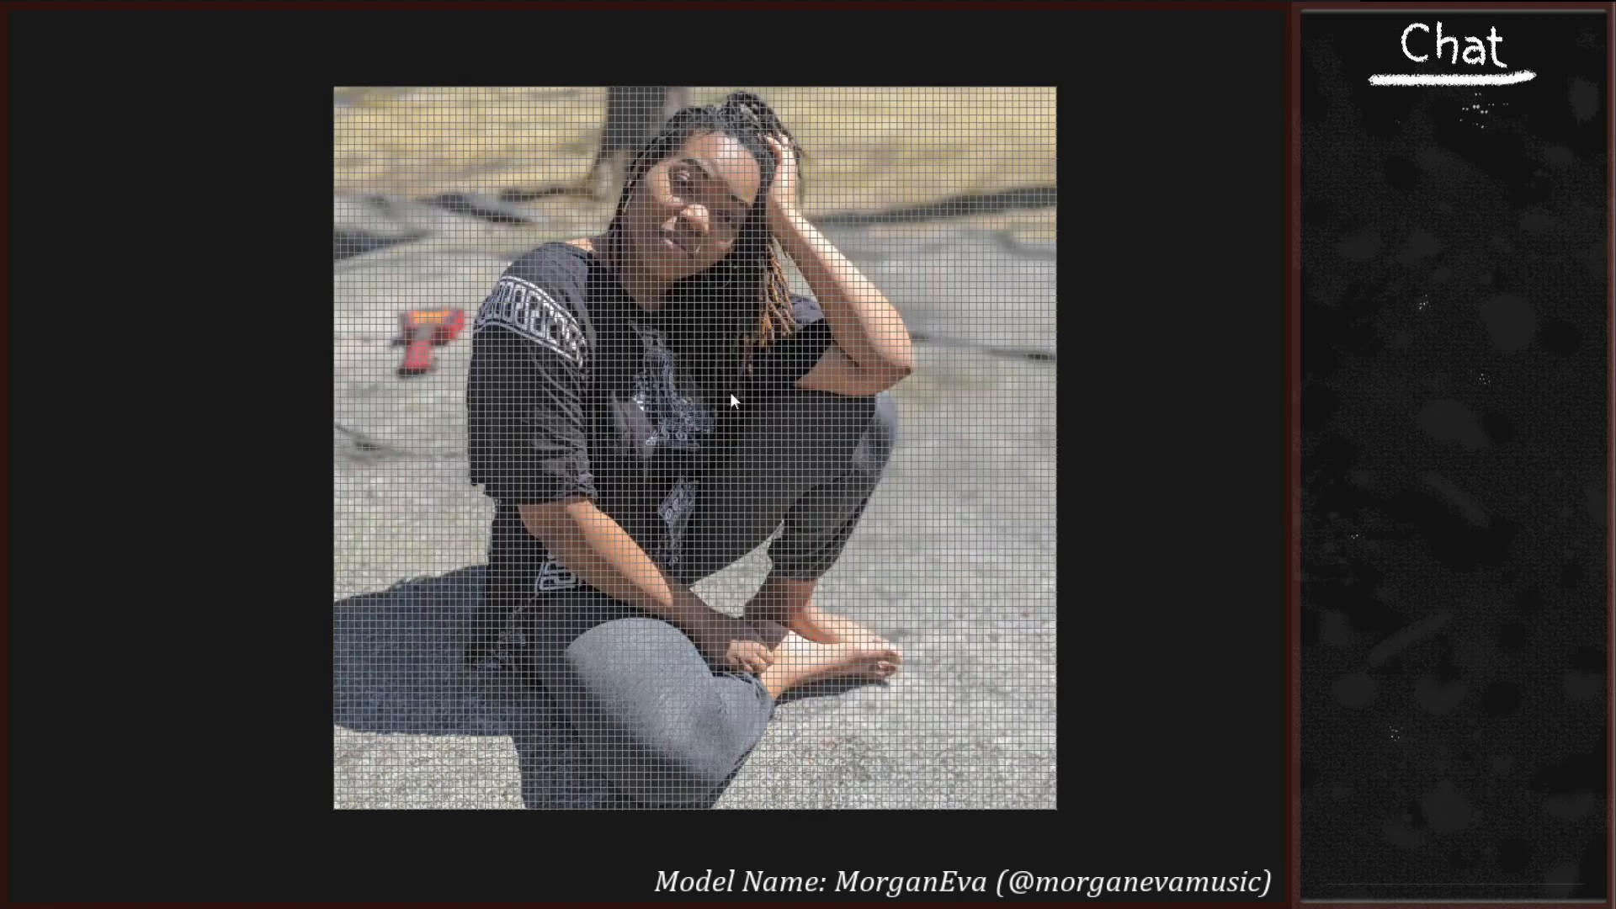
{"action": "left_click", "coordinate": [634, 320]}
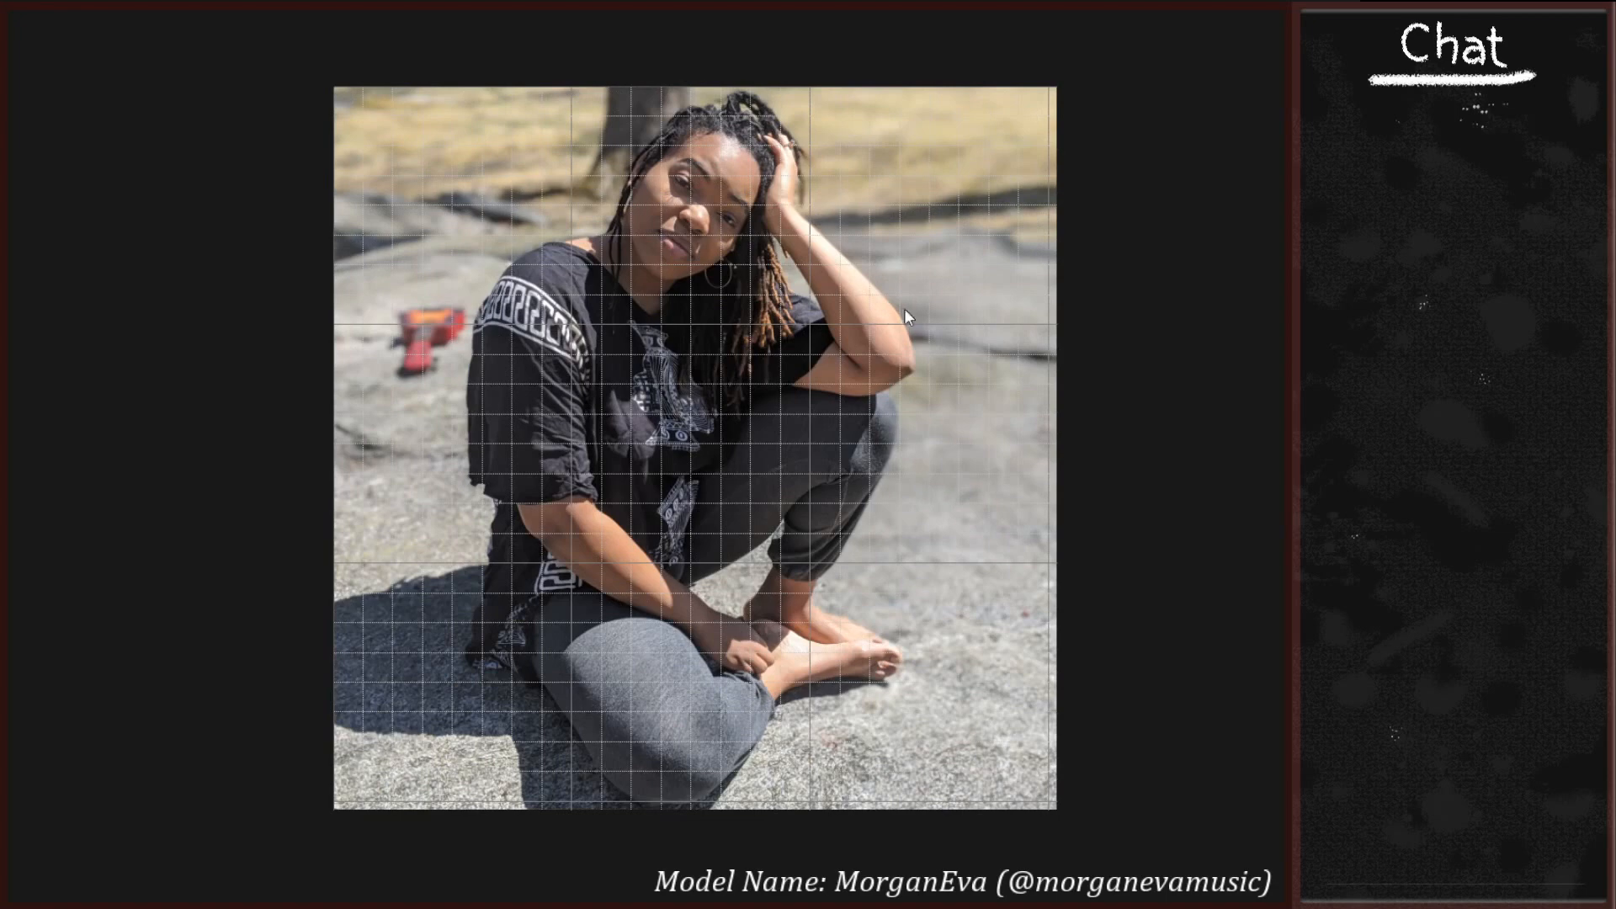
{"action": "type", "text": ".3"}
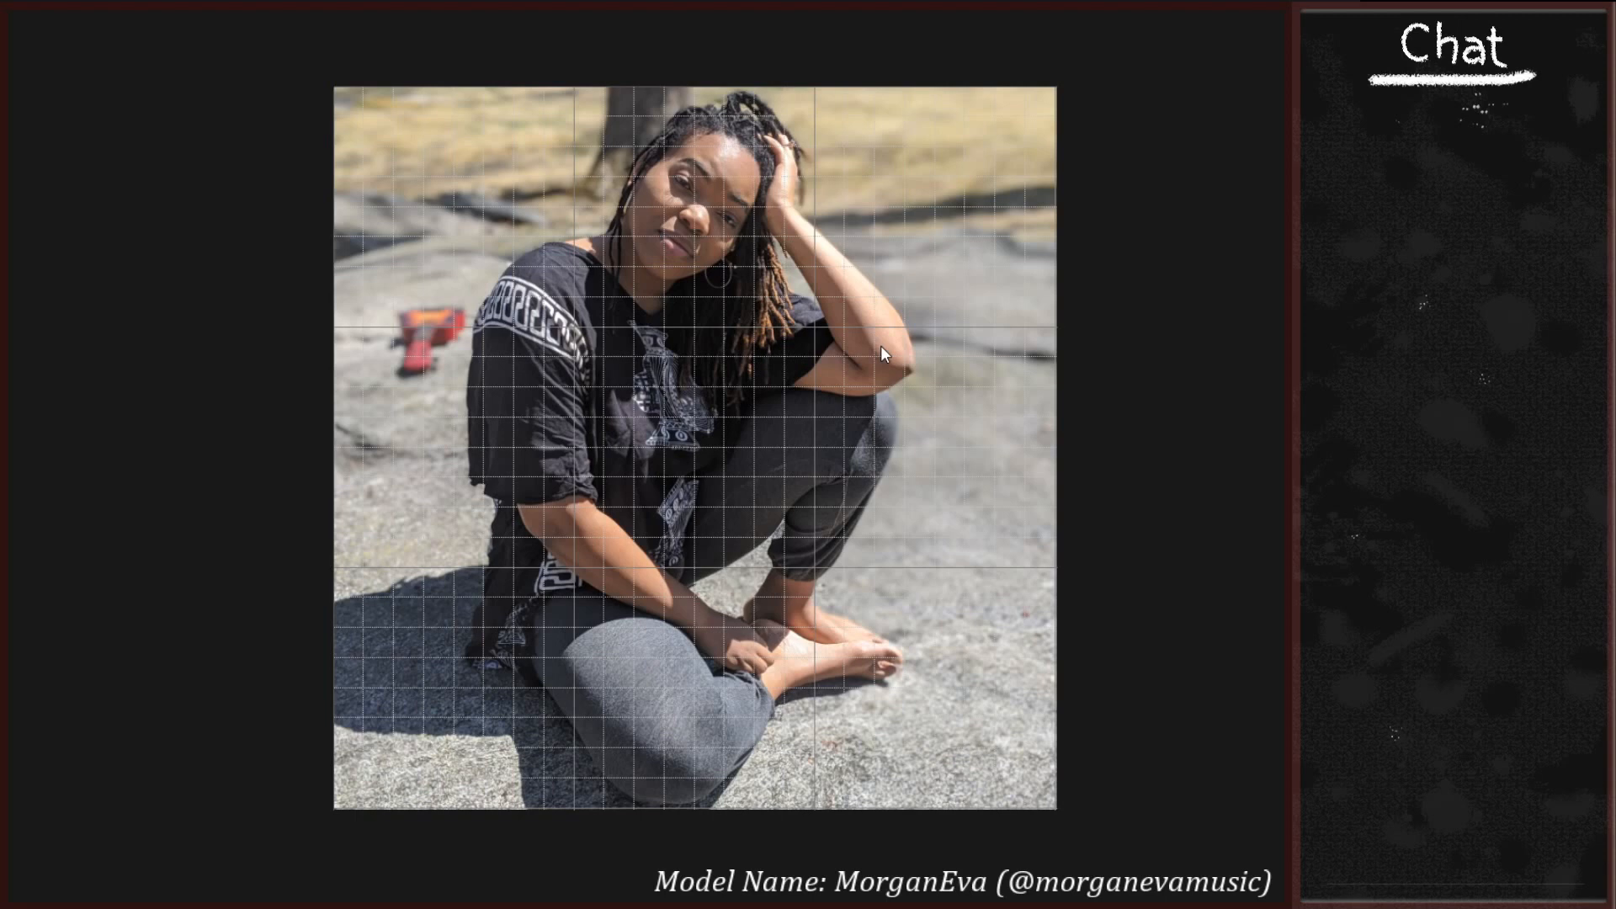
{"action": "type", "text": "5"}
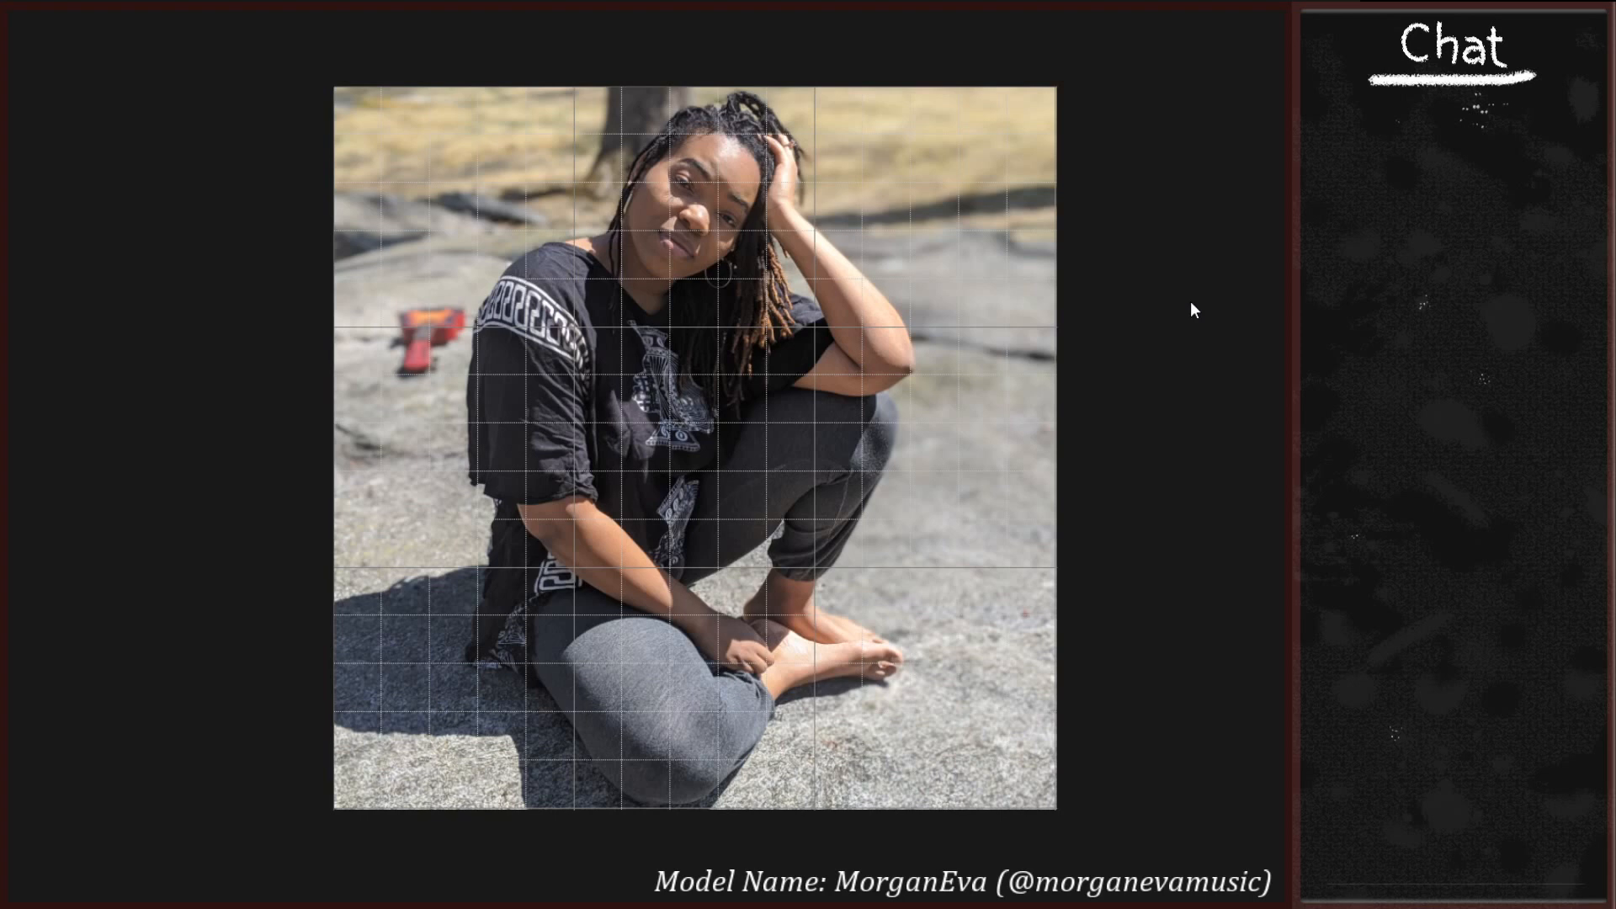
{"action": "left_click", "coordinate": [1276, 127]}
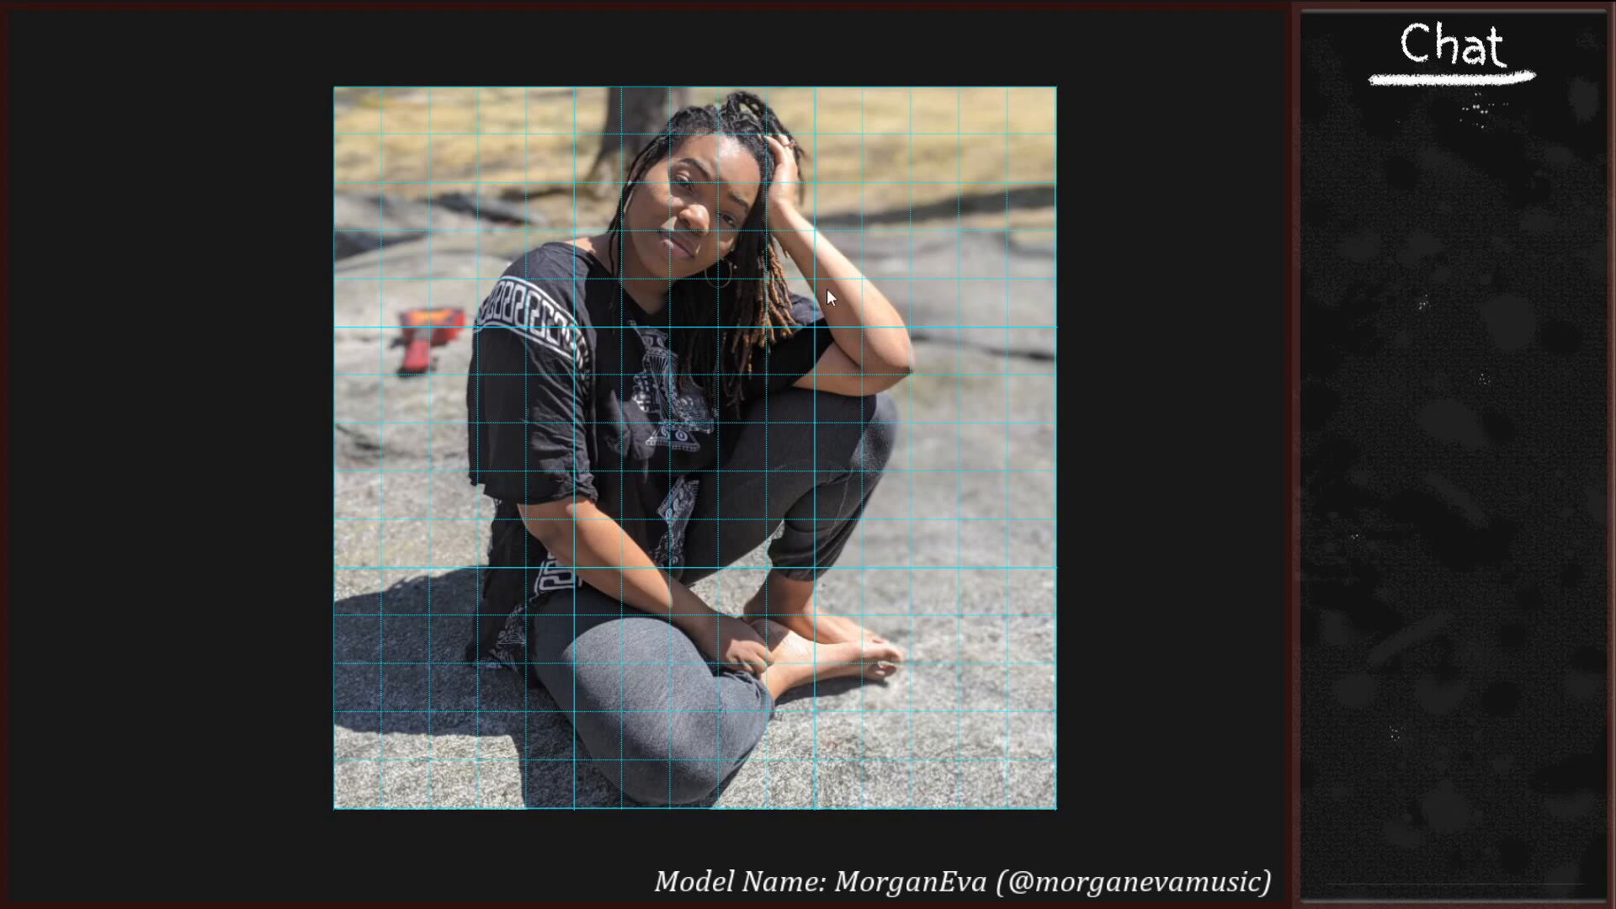
{"action": "type", "text": "1"}
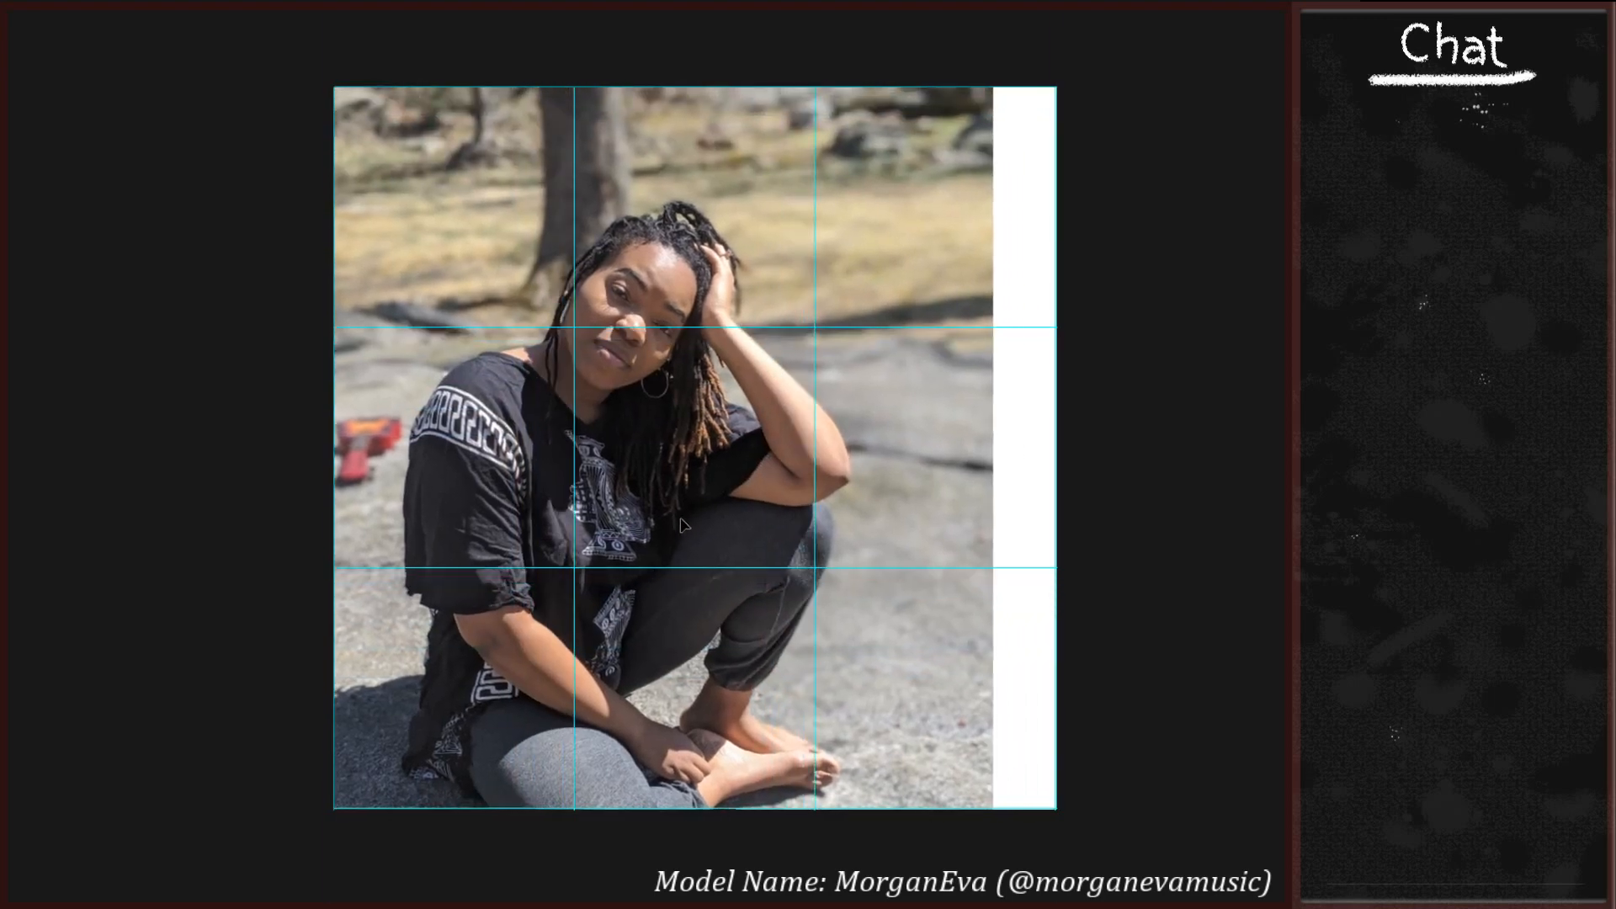
Enlarge the photo, place the woman's face over the upper-left thirds intersection, and hide the grid.
{"action": "left_click_drag", "start_coordinate": [681, 525], "coordinate": [635, 537]}
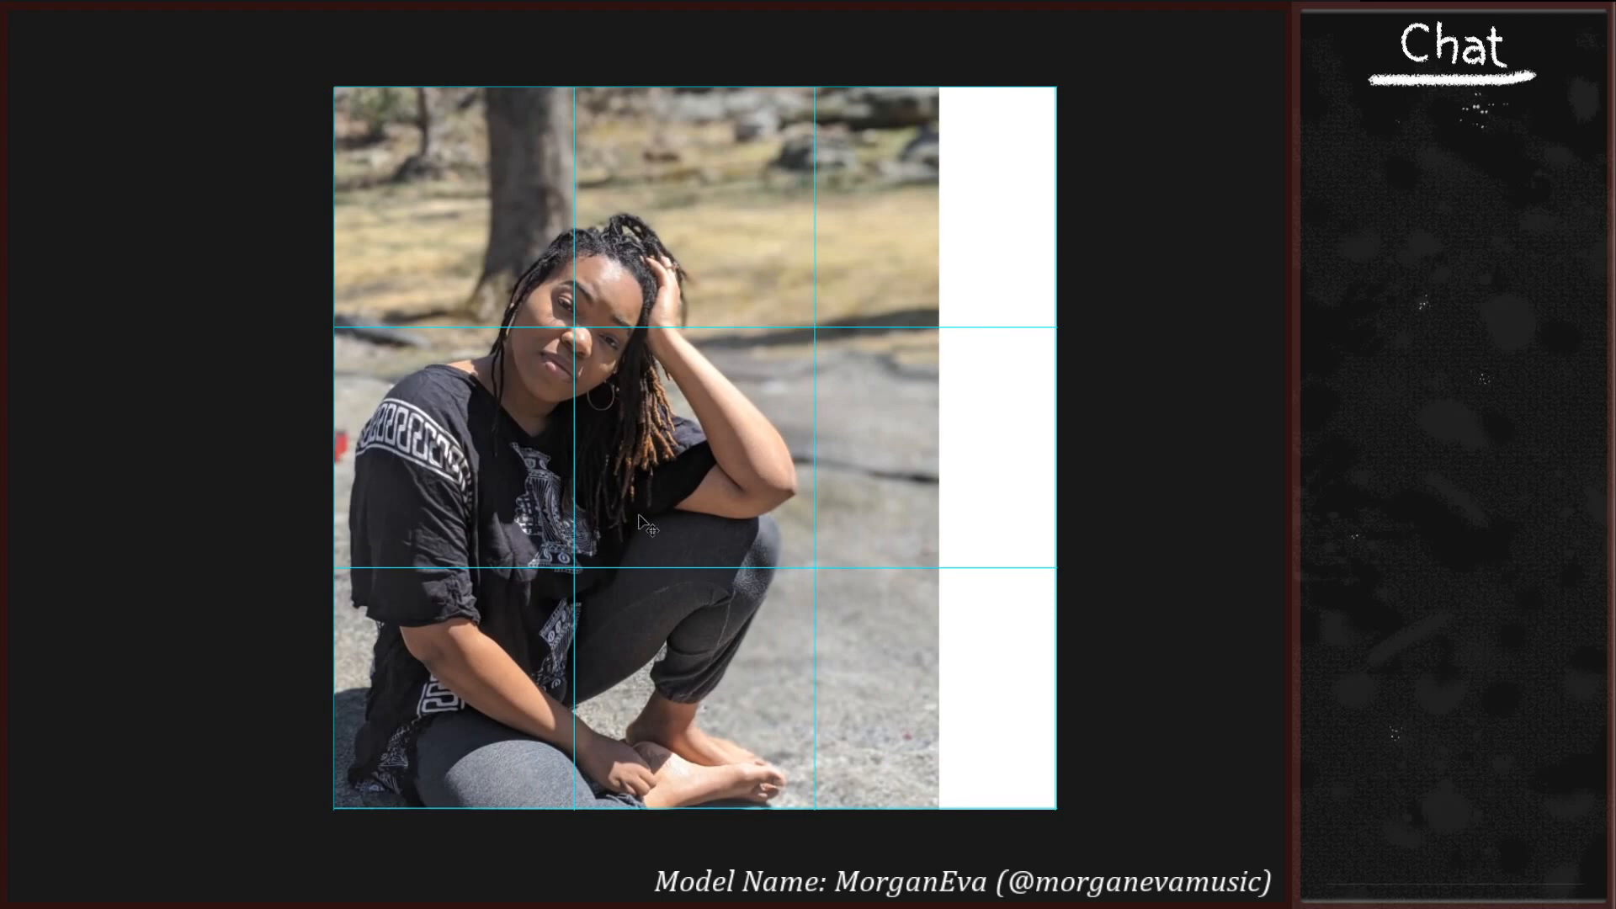
{"action": "left_click_drag", "start_coordinate": [675, 503], "coordinate": [676, 502]}
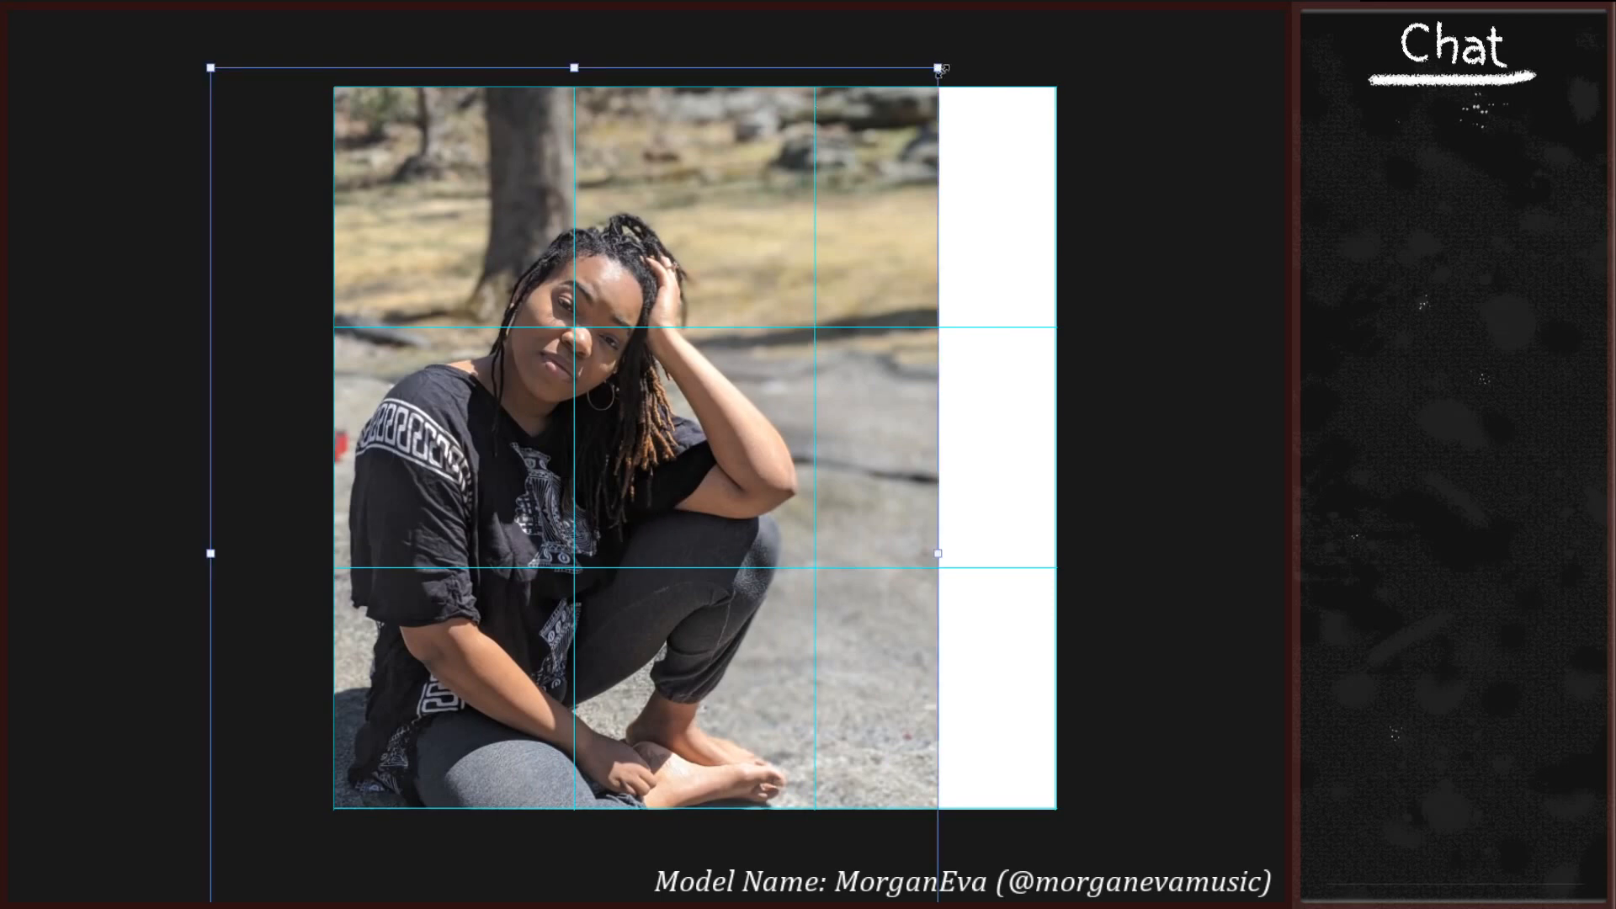
{"action": "left_click_drag", "start_coordinate": [938, 67], "coordinate": [1278, 30]}
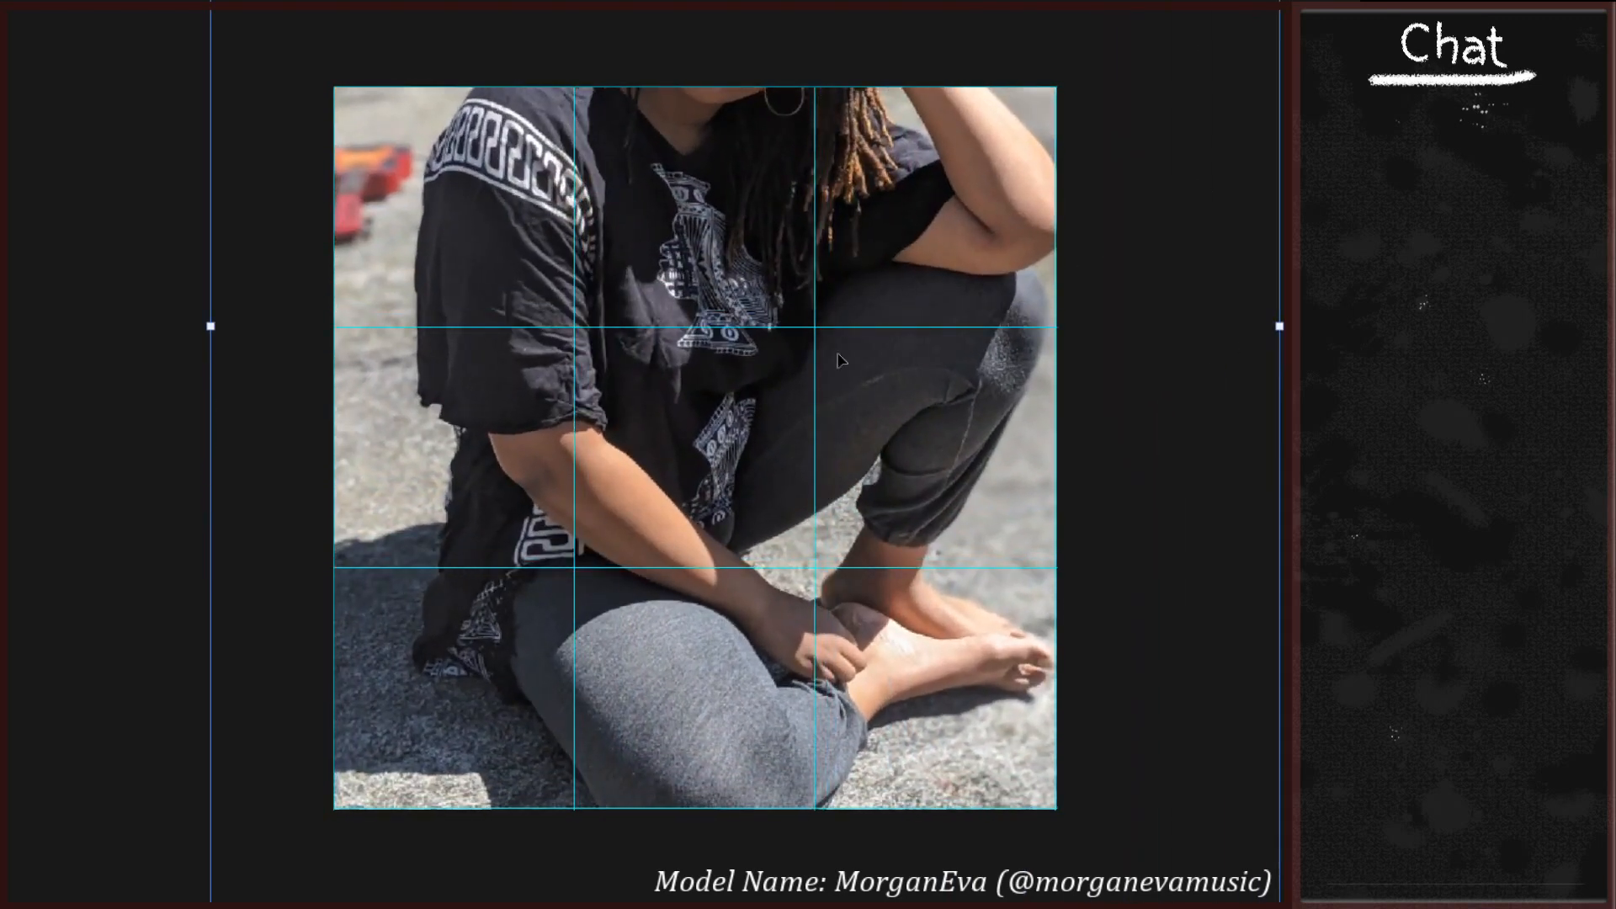
{"action": "left_click_drag", "start_coordinate": [838, 355], "coordinate": [684, 650]}
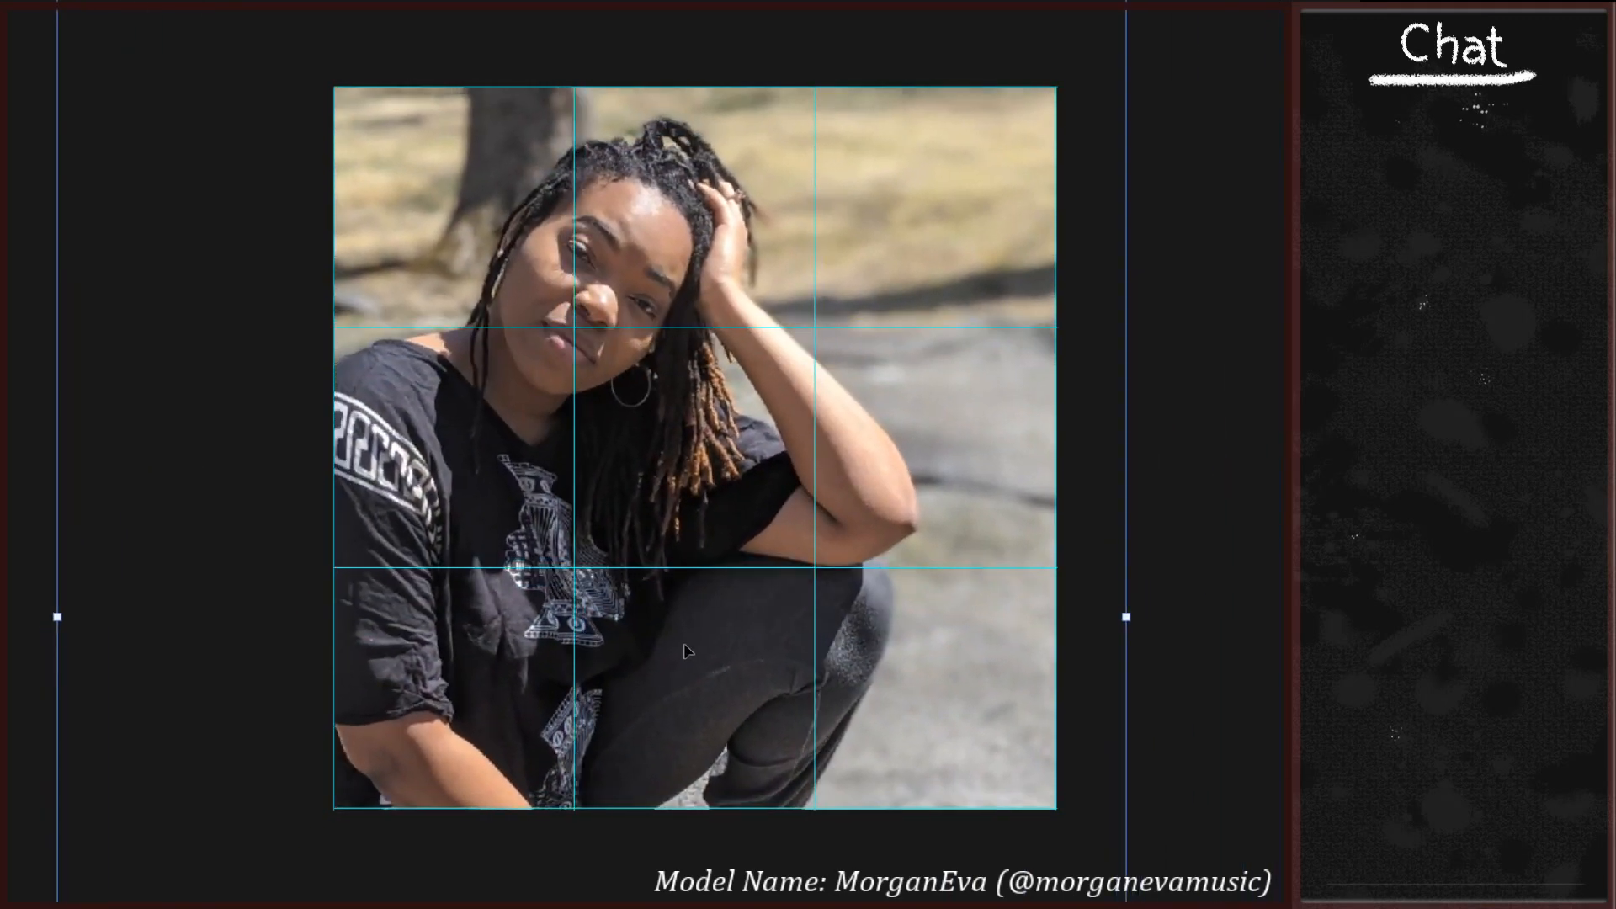
{"action": "key", "text": "Return"}
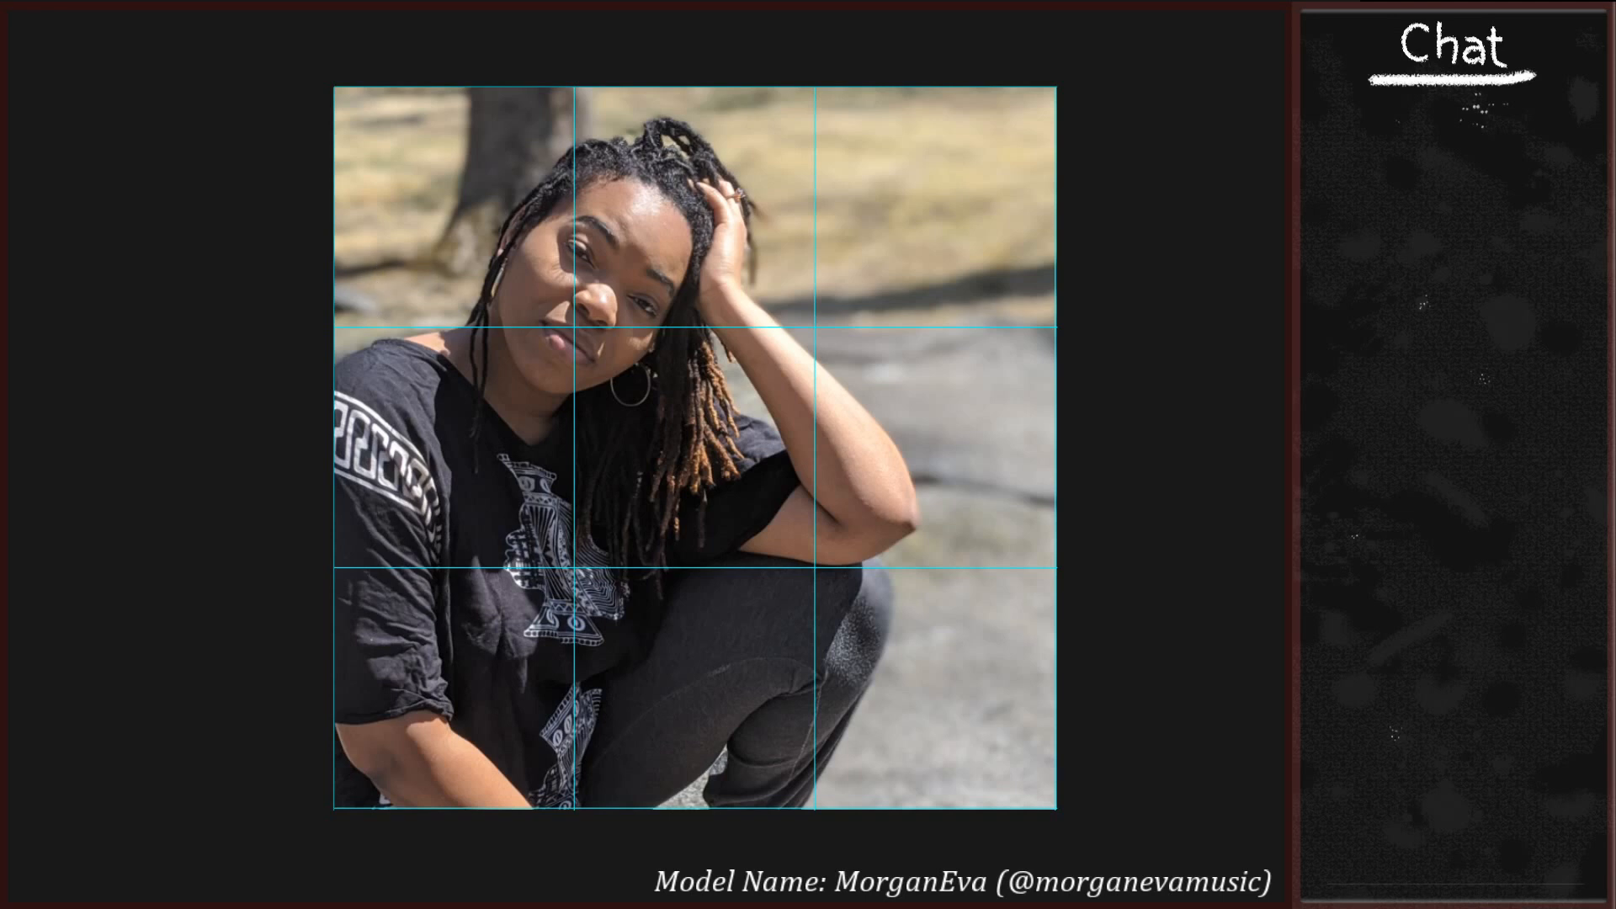
{"action": "key", "text": "Return"}
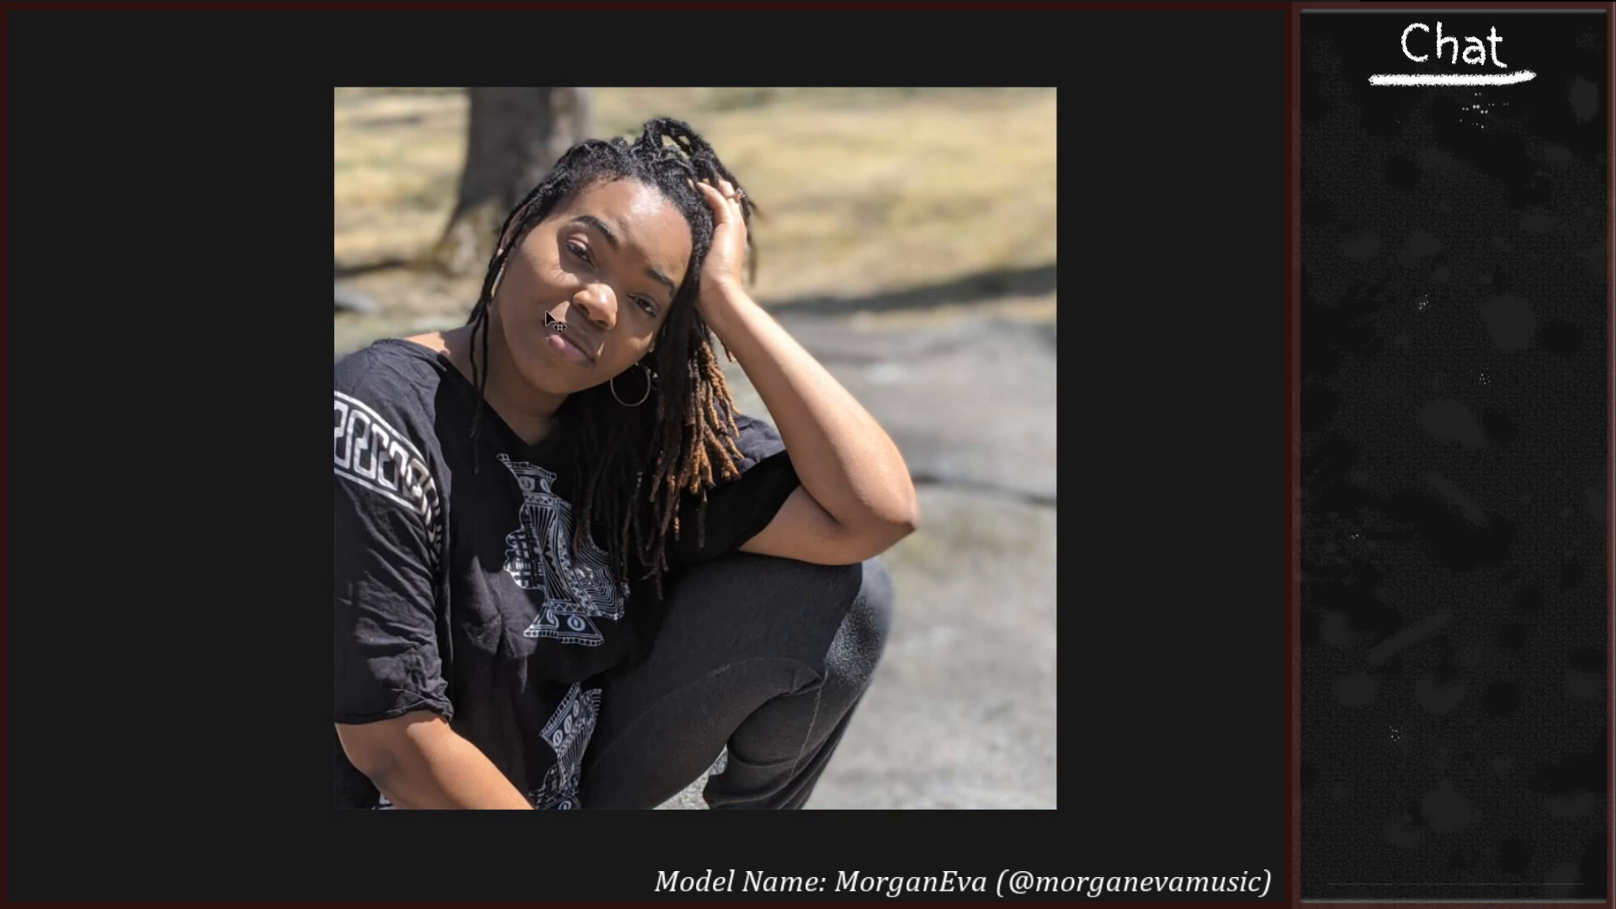
Show the grid and try the face at the lower-left thirds intersection and between the vertical gridlines on the upper one.
{"action": "key", "text": "c"}
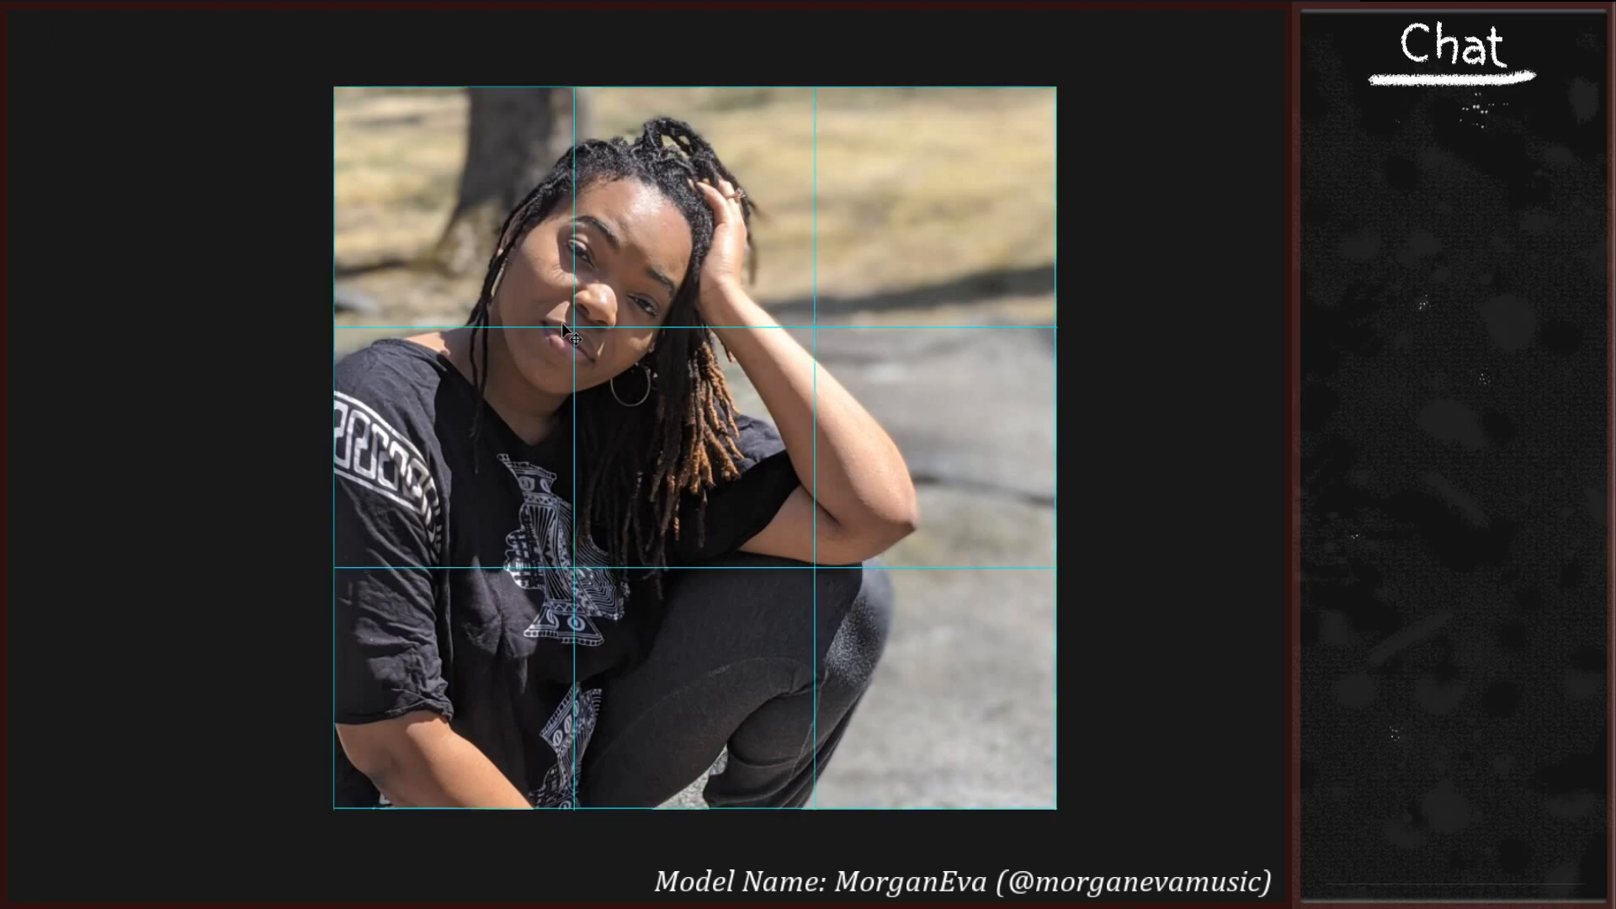
{"action": "left_click_drag", "start_coordinate": [560, 350], "coordinate": [546, 617]}
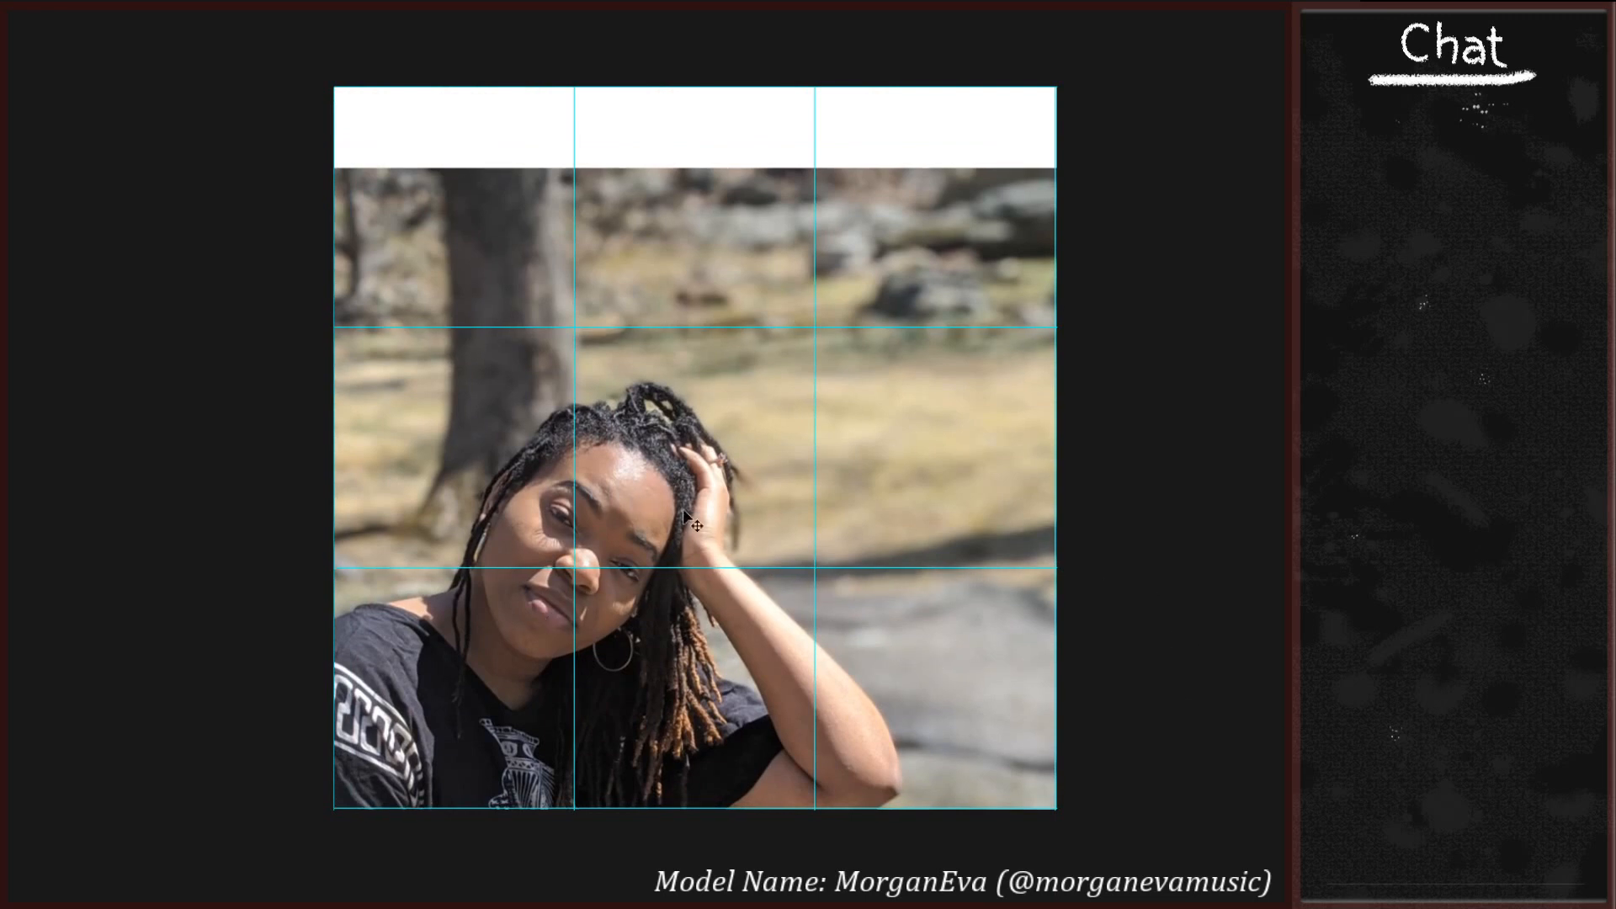
{"action": "left_click_drag", "start_coordinate": [683, 515], "coordinate": [788, 259]}
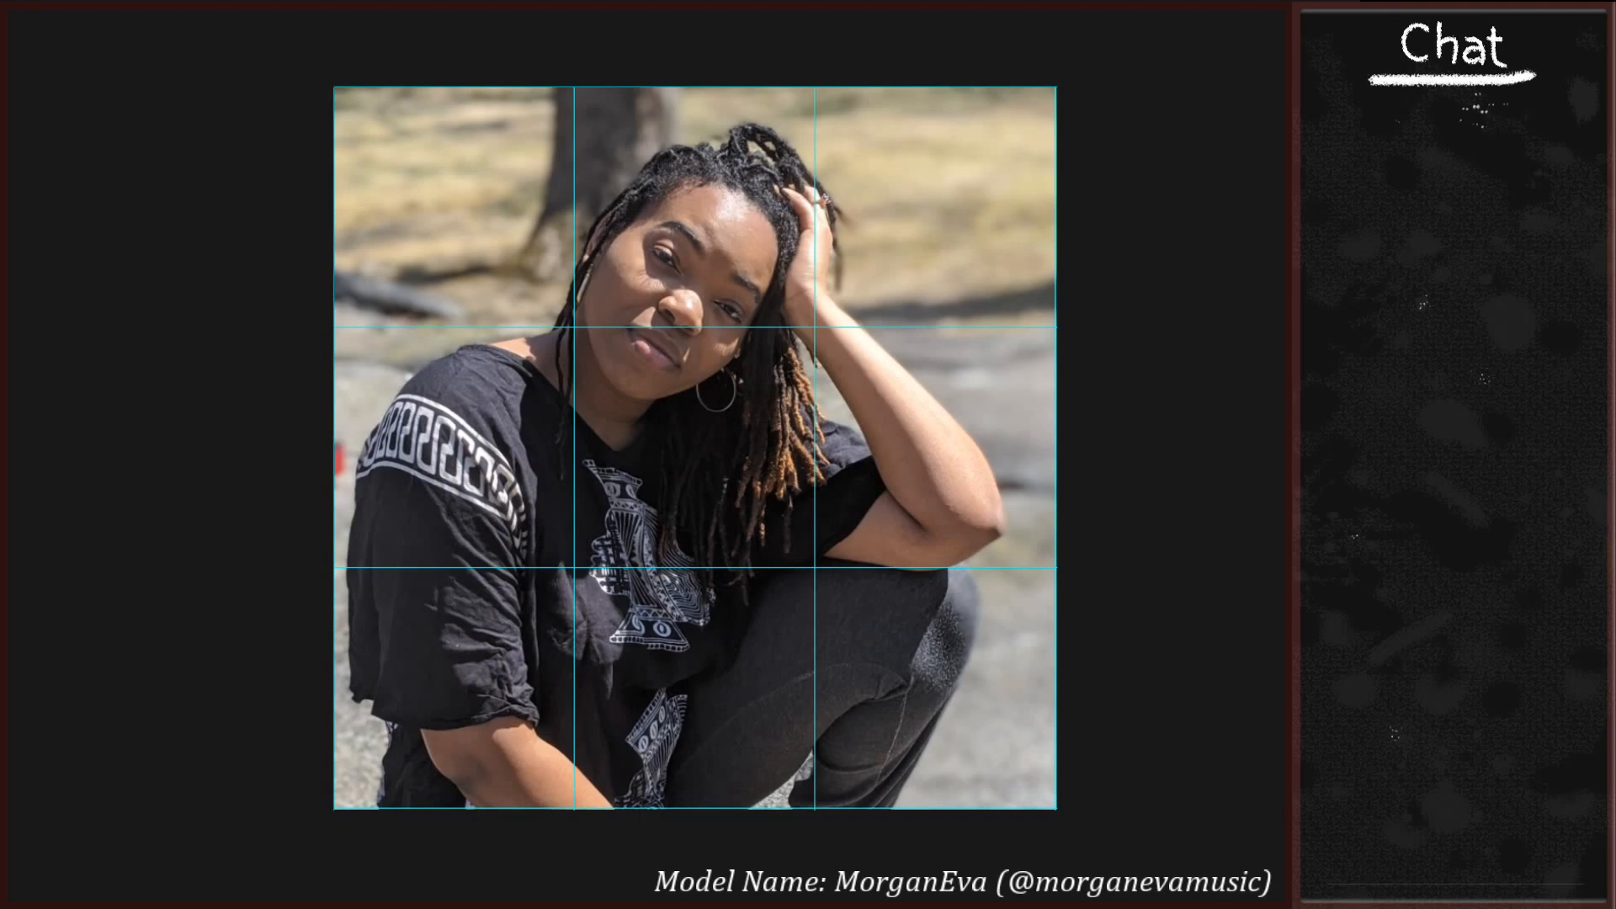
Restore the photo's smaller, full-figure framing and reposition it to fill the square canvas with the head in the upper third.
{"action": "key", "text": "ctrl+Tab"}
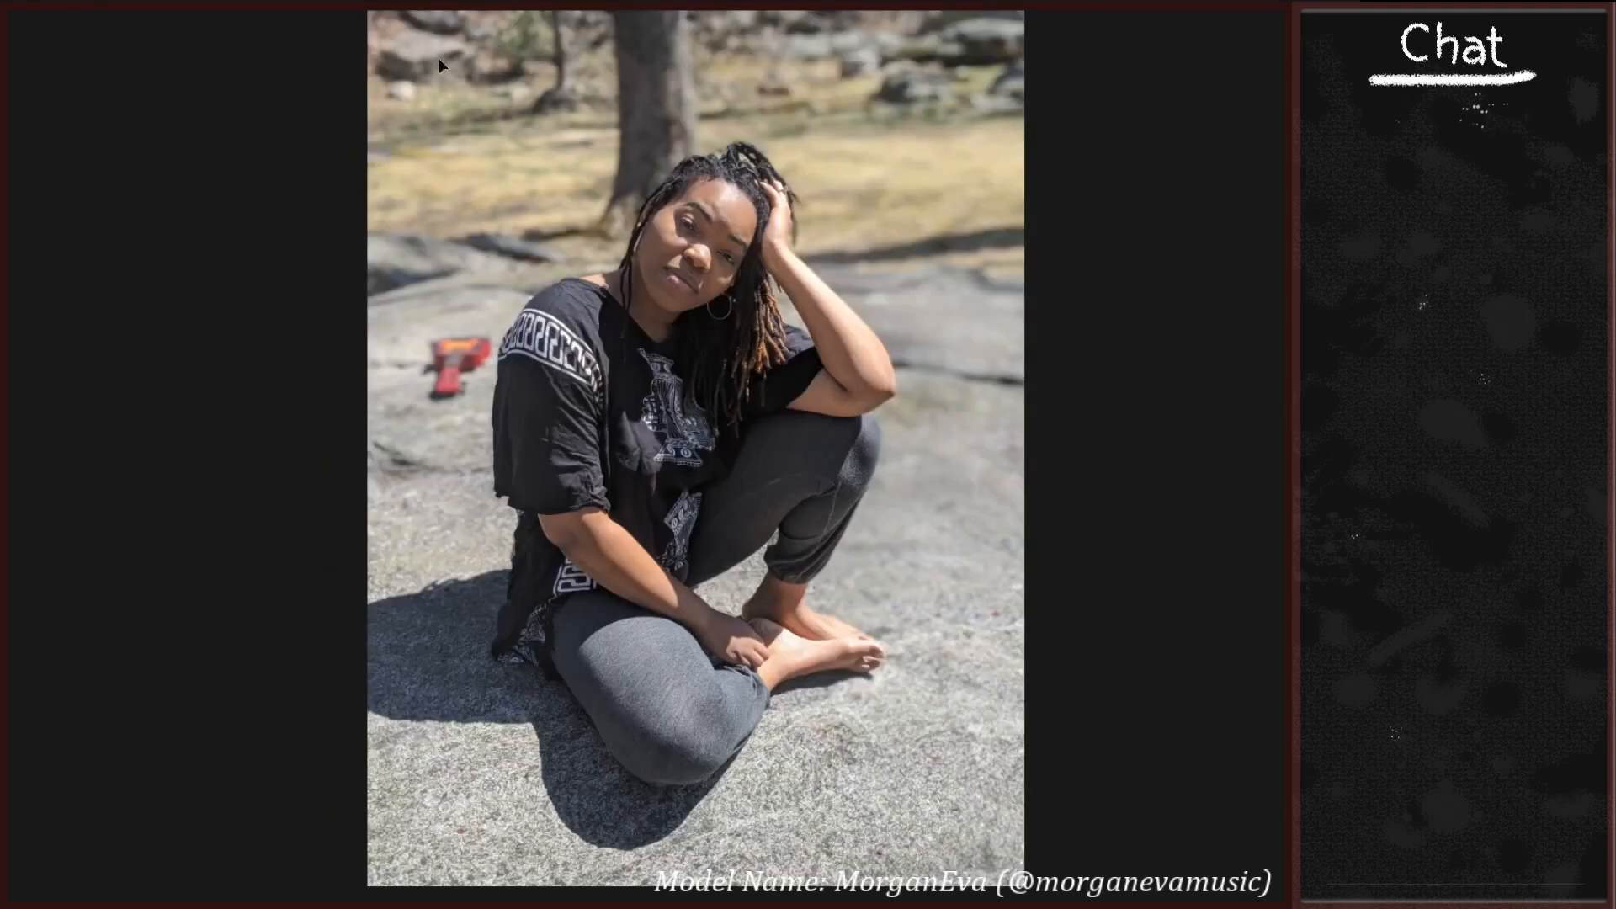
{"action": "left_click_drag", "start_coordinate": [370, 5], "coordinate": [676, 474]}
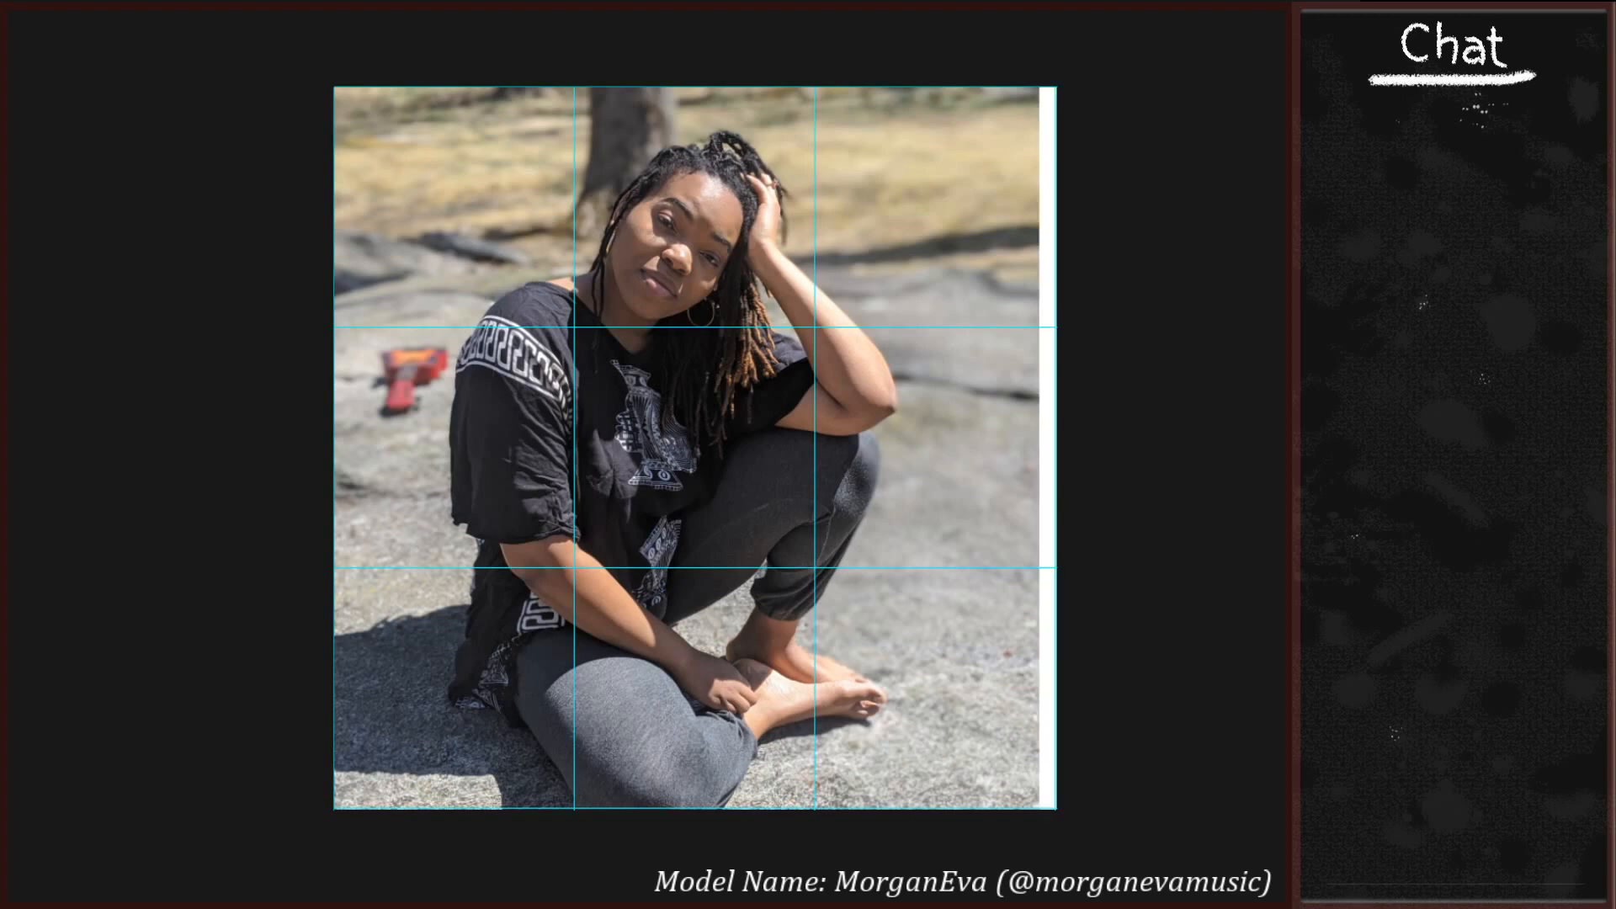
{"action": "left_click_drag", "start_coordinate": [865, 532], "coordinate": [885, 540]}
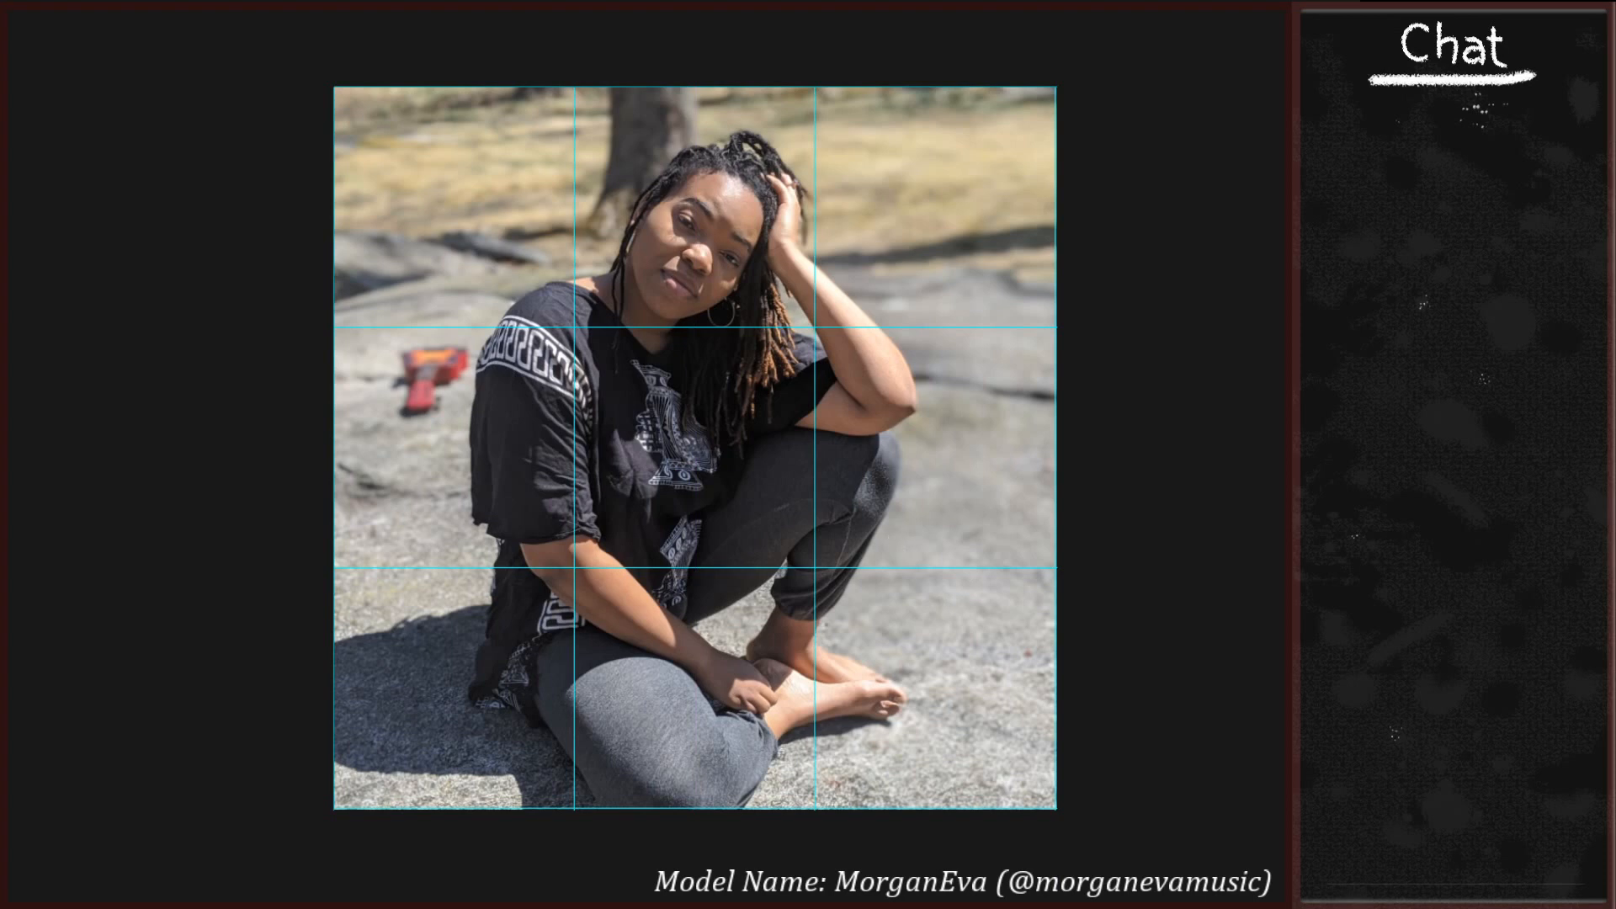
{"action": "left_click_drag", "start_coordinate": [855, 694], "coordinate": [859, 658]}
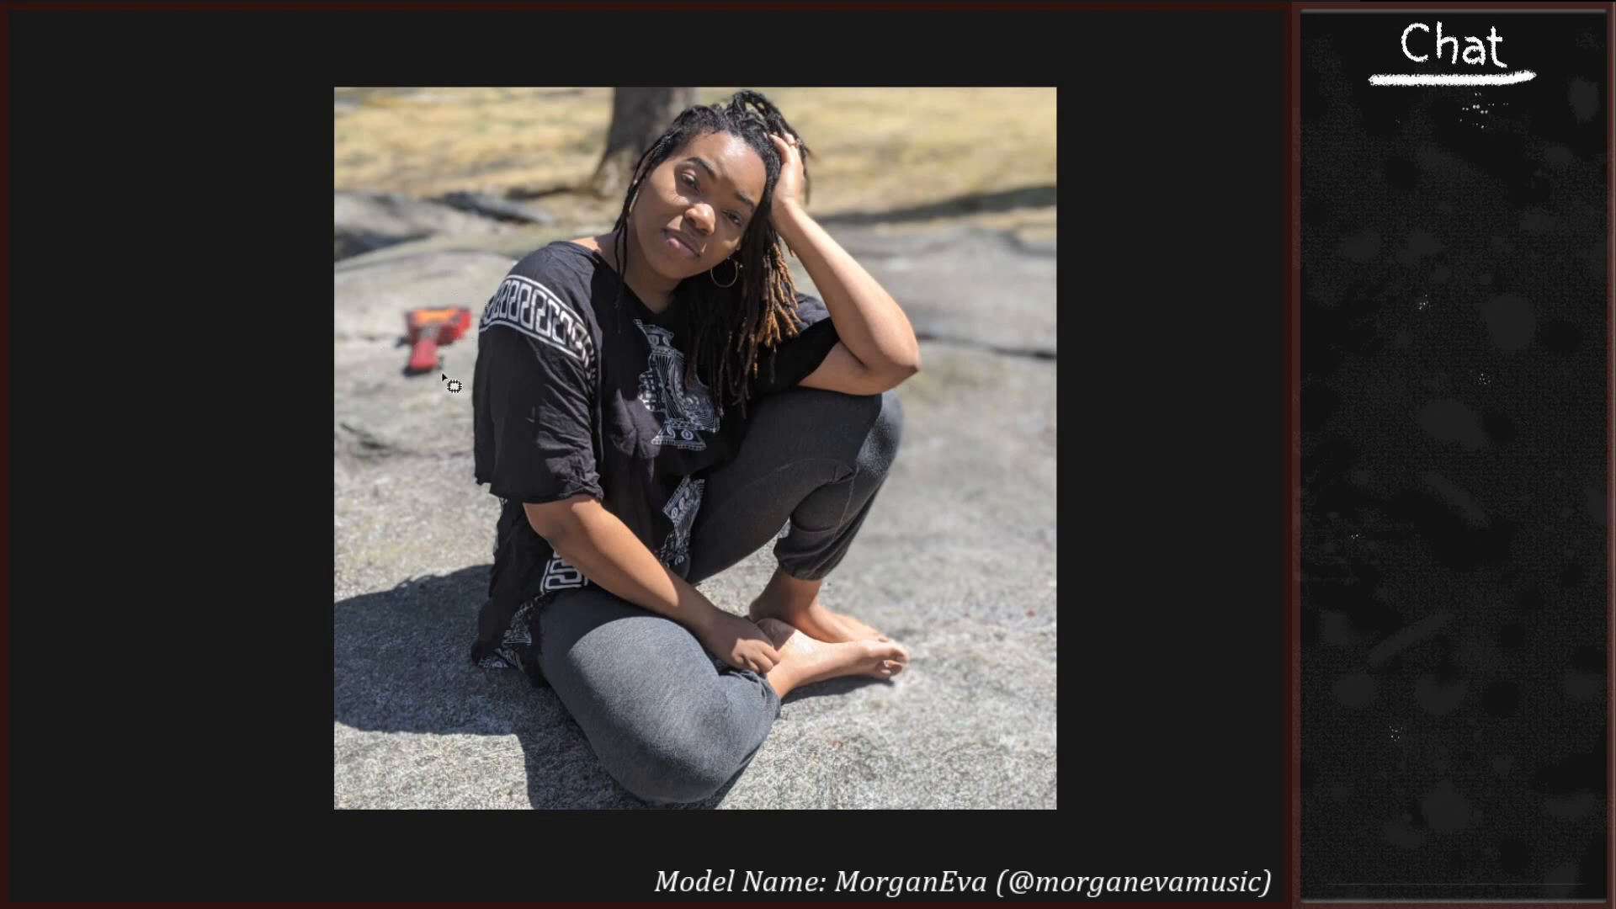
Outline the red object on the rock with the Patch tool, try the shirt sleeve as its source, and undo that patch.
{"action": "mouse_move", "coordinate": [436, 385]}
{"action": "left_mouse_down"}
{"action": "mouse_move", "coordinate": [478, 303]}
{"action": "mouse_move", "coordinate": [384, 320]}
{"action": "mouse_move", "coordinate": [387, 375]}
{"action": "mouse_move", "coordinate": [430, 387]}
{"action": "mouse_move", "coordinate": [421, 364]}
{"action": "mouse_move", "coordinate": [470, 440]}
{"action": "mouse_move", "coordinate": [432, 386]}
{"action": "mouse_move", "coordinate": [435, 337]}
{"action": "mouse_move", "coordinate": [570, 386]}
{"action": "mouse_move", "coordinate": [431, 329]}
{"action": "left_mouse_up"}
{"action": "mouse_move", "coordinate": [425, 376]}
{"action": "left_mouse_down"}
{"action": "mouse_move", "coordinate": [603, 360]}
{"action": "mouse_move", "coordinate": [577, 349]}
{"action": "left_mouse_up"}
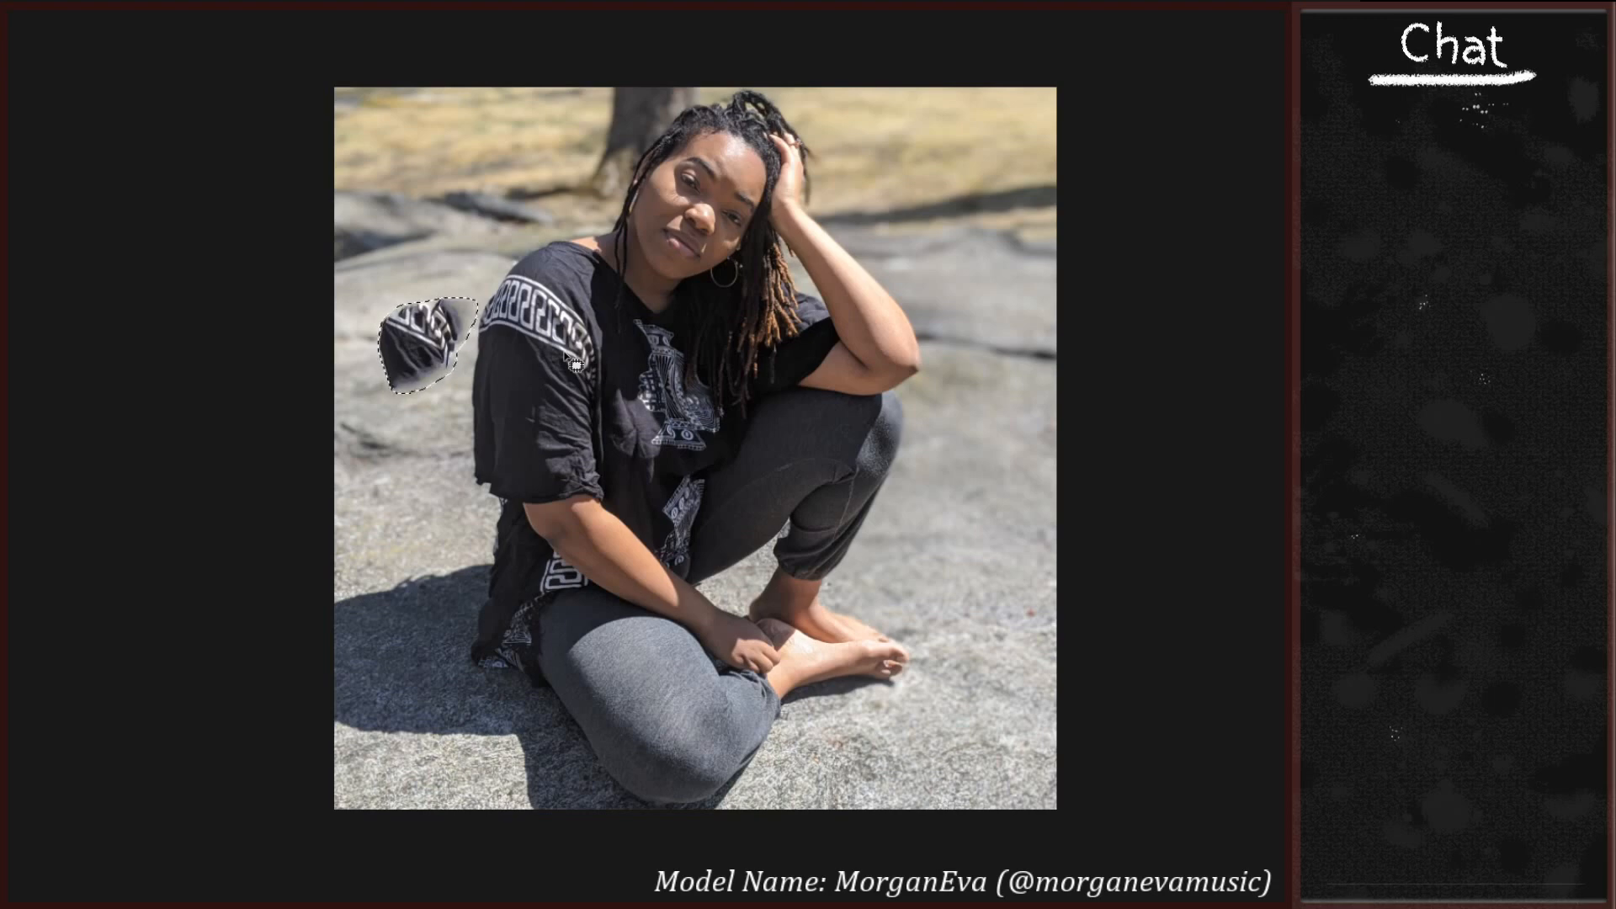
{"action": "scroll", "coordinate": [497, 385], "scroll_direction": "up", "scroll_amount": 3}
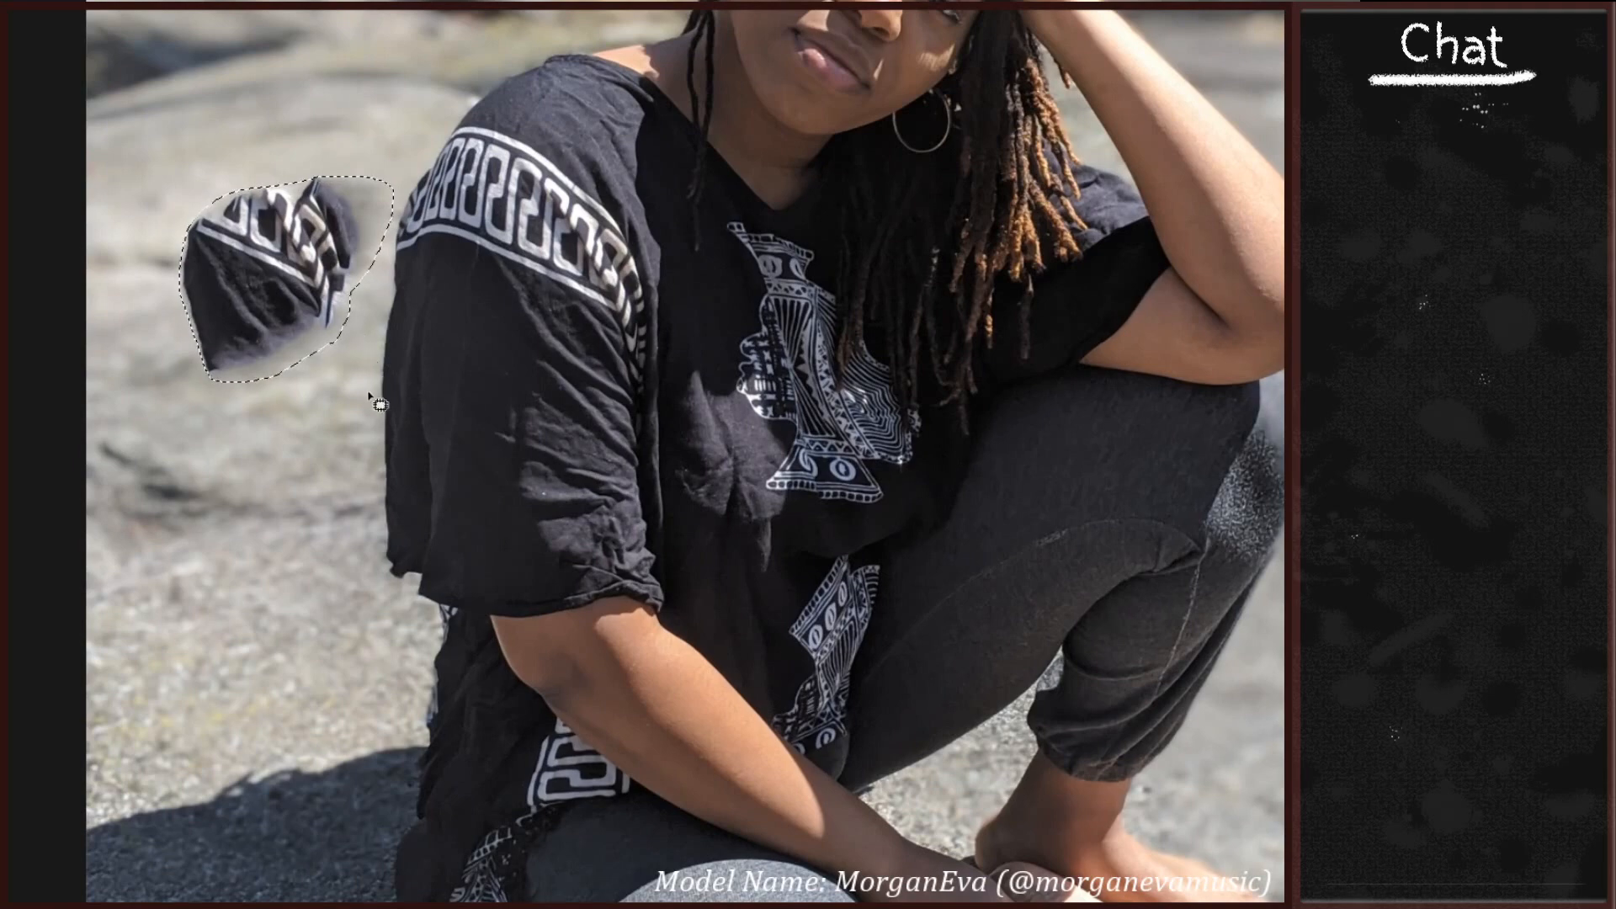
{"action": "left_click_drag", "start_coordinate": [355, 387], "coordinate": [550, 487]}
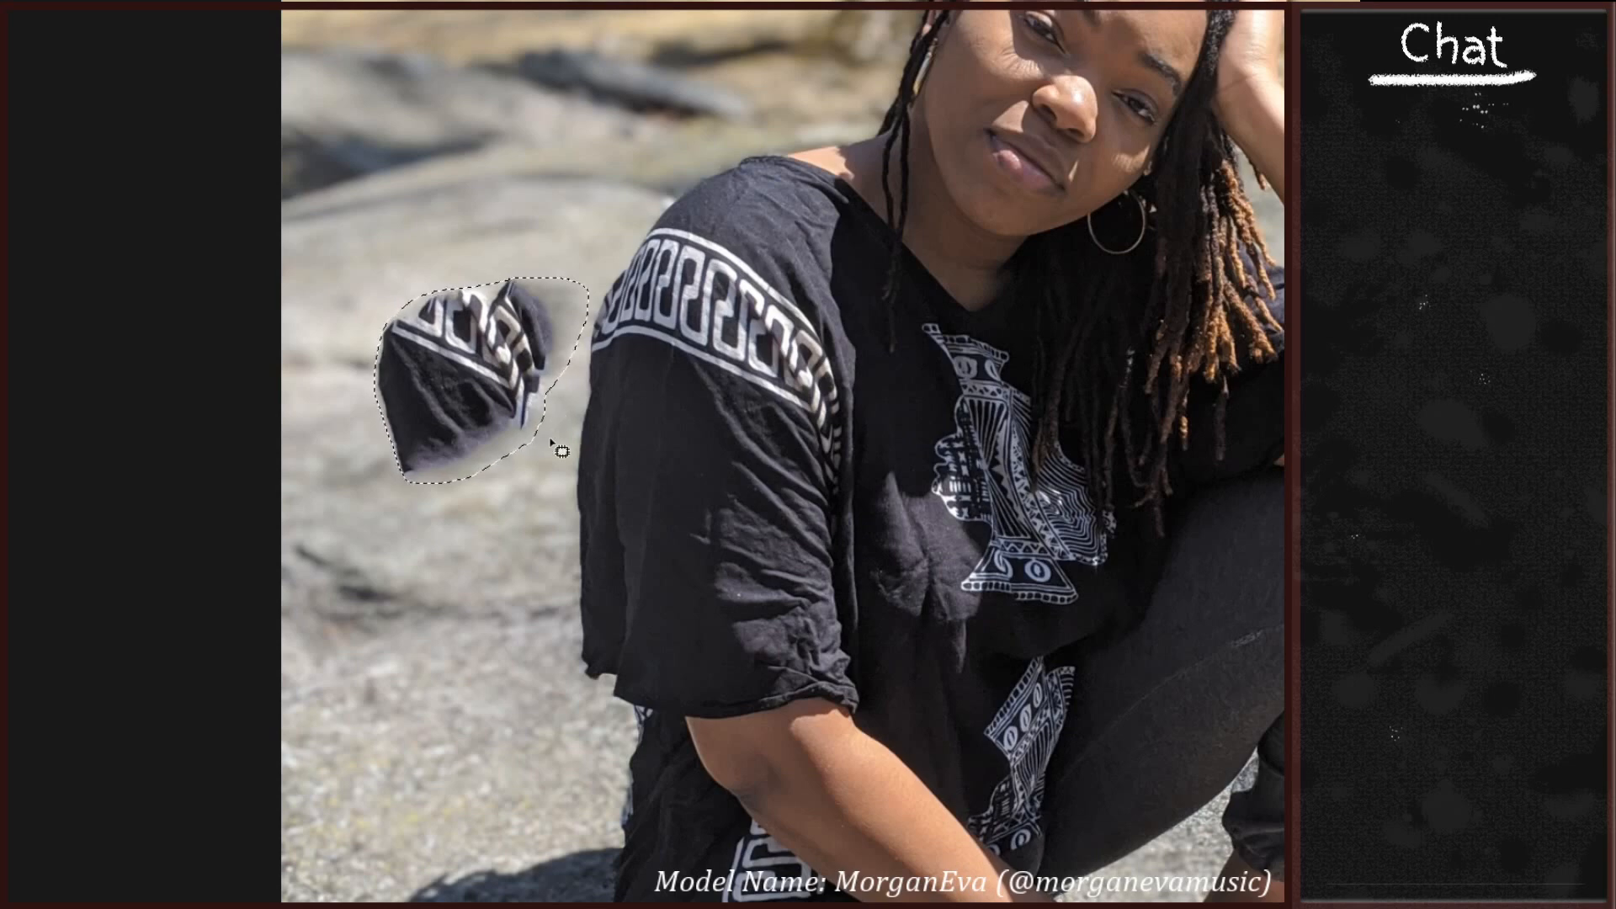
{"action": "key", "text": "ctrl+z"}
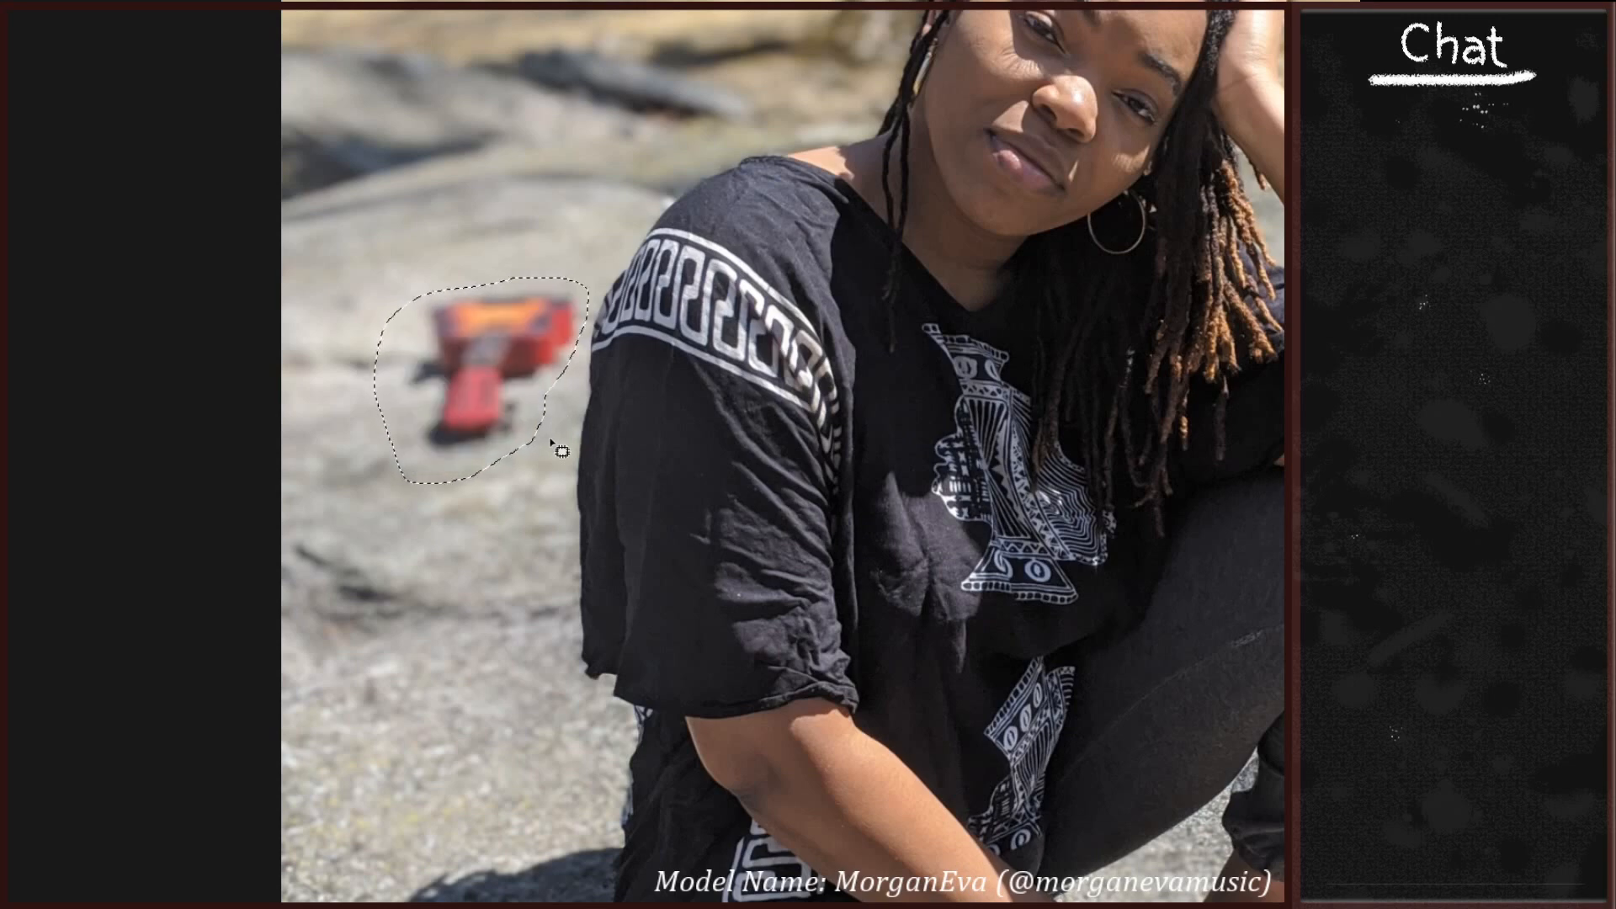
Try patching the red object with rock from the far right side and from just below it, undoing each attempt.
{"action": "scroll", "coordinate": [550, 439], "scroll_direction": "down", "scroll_amount": 4}
{"action": "key", "text": "ctrl+0"}
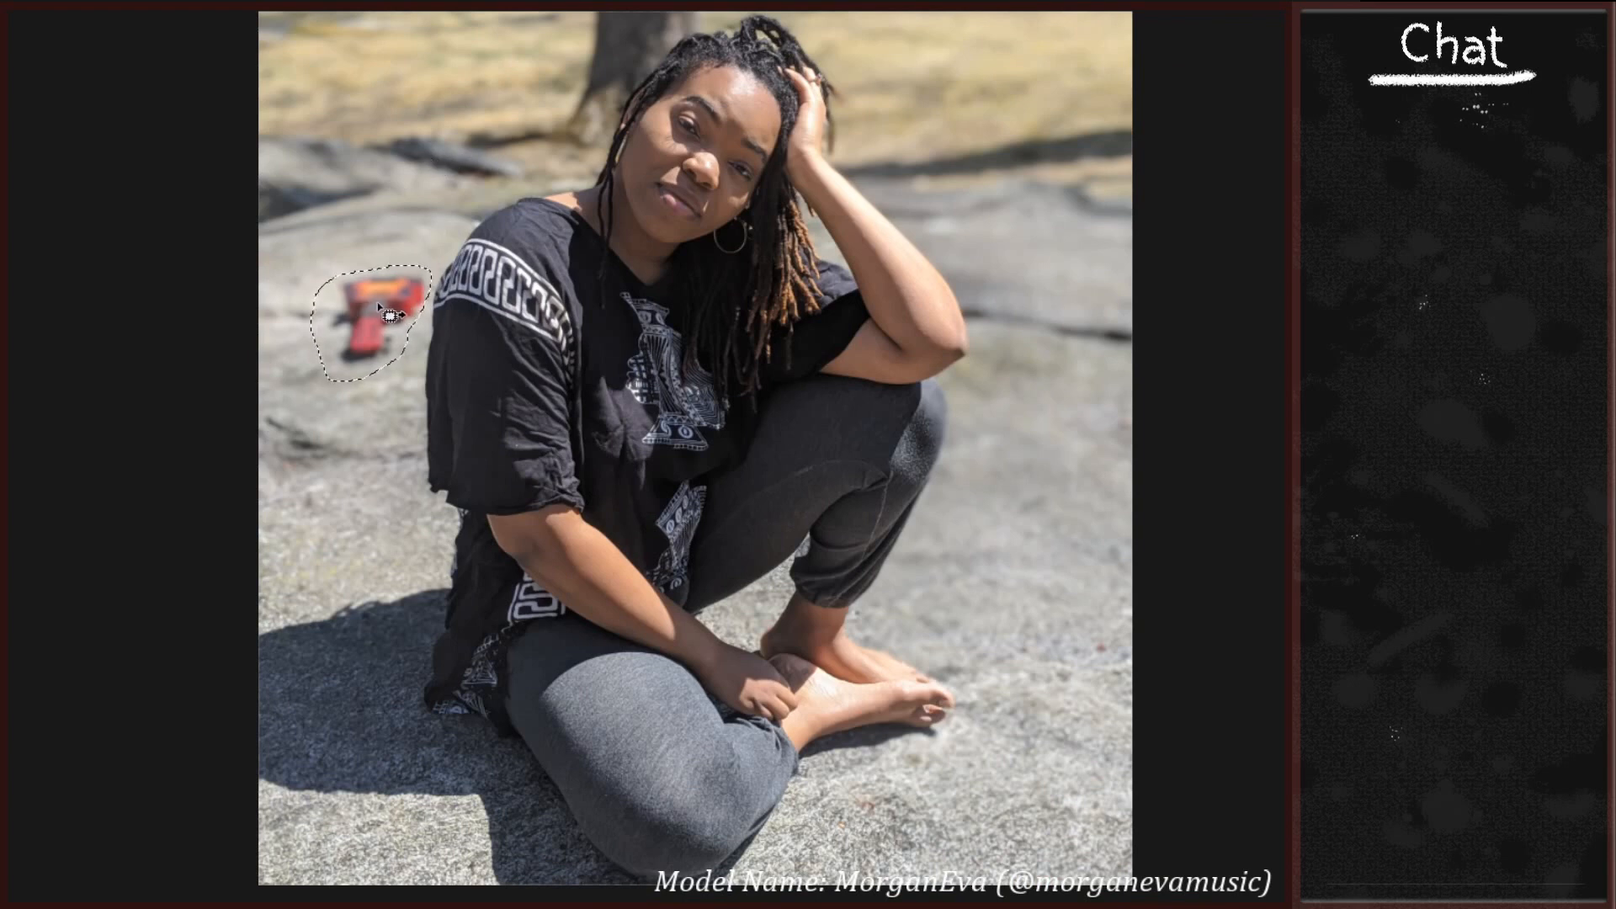
{"action": "left_click_drag", "start_coordinate": [376, 306], "coordinate": [350, 471]}
{"action": "mouse_move", "coordinate": [397, 319]}
{"action": "left_mouse_down"}
{"action": "mouse_move", "coordinate": [877, 266]}
{"action": "mouse_move", "coordinate": [1047, 281]}
{"action": "mouse_move", "coordinate": [1053, 318]}
{"action": "left_mouse_up"}
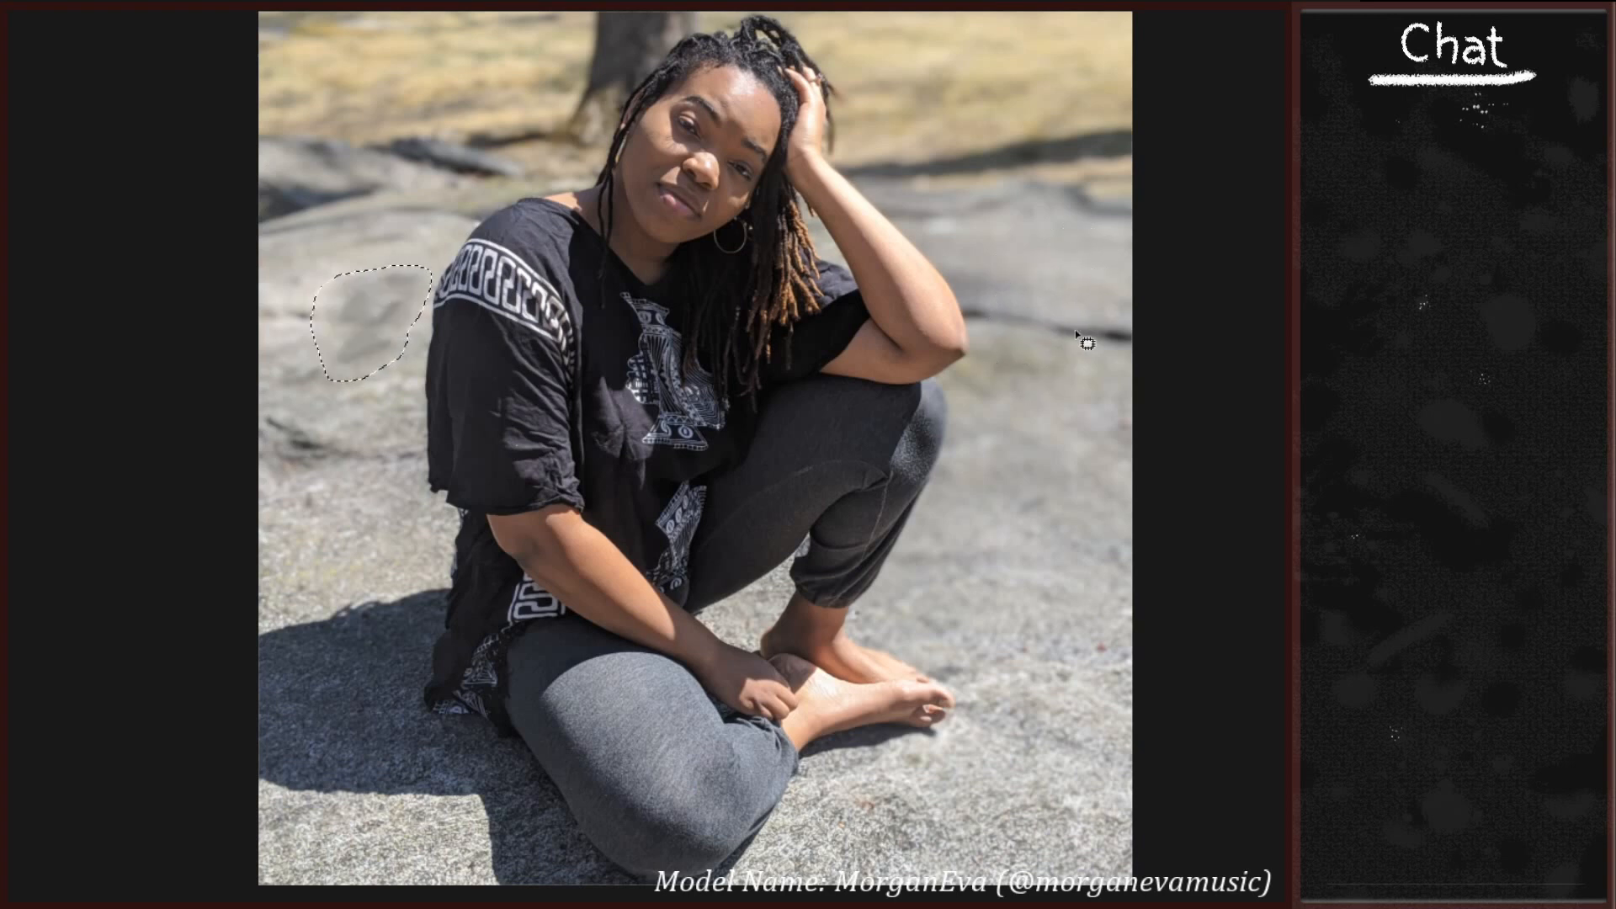
{"action": "key", "text": "ctrl+z"}
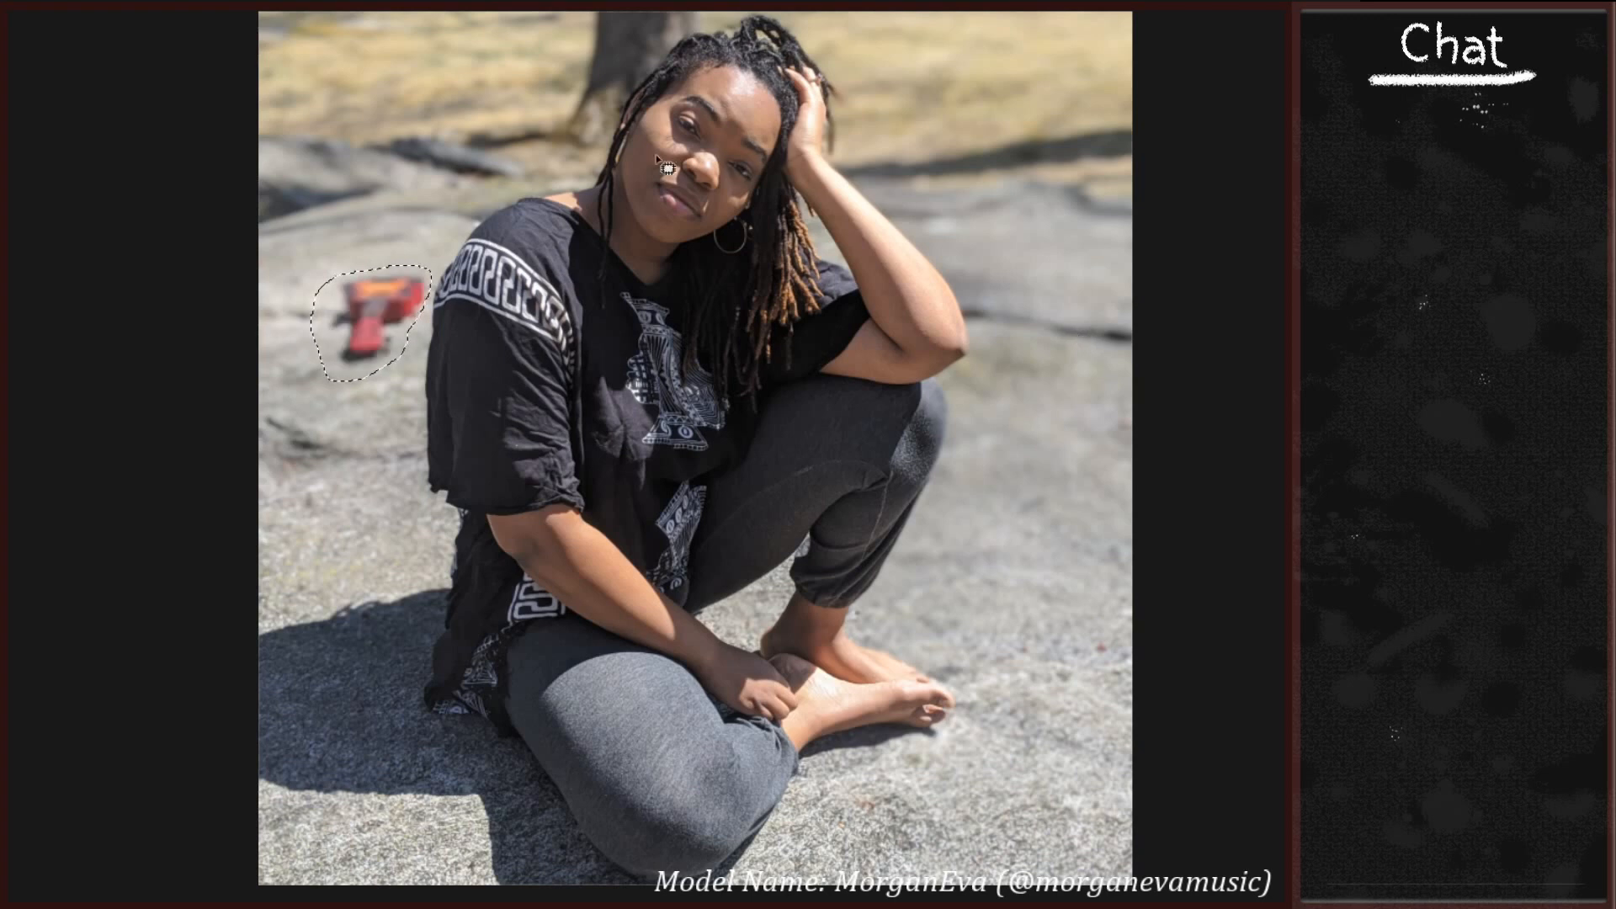
{"action": "left_click_drag", "start_coordinate": [372, 324], "coordinate": [341, 417]}
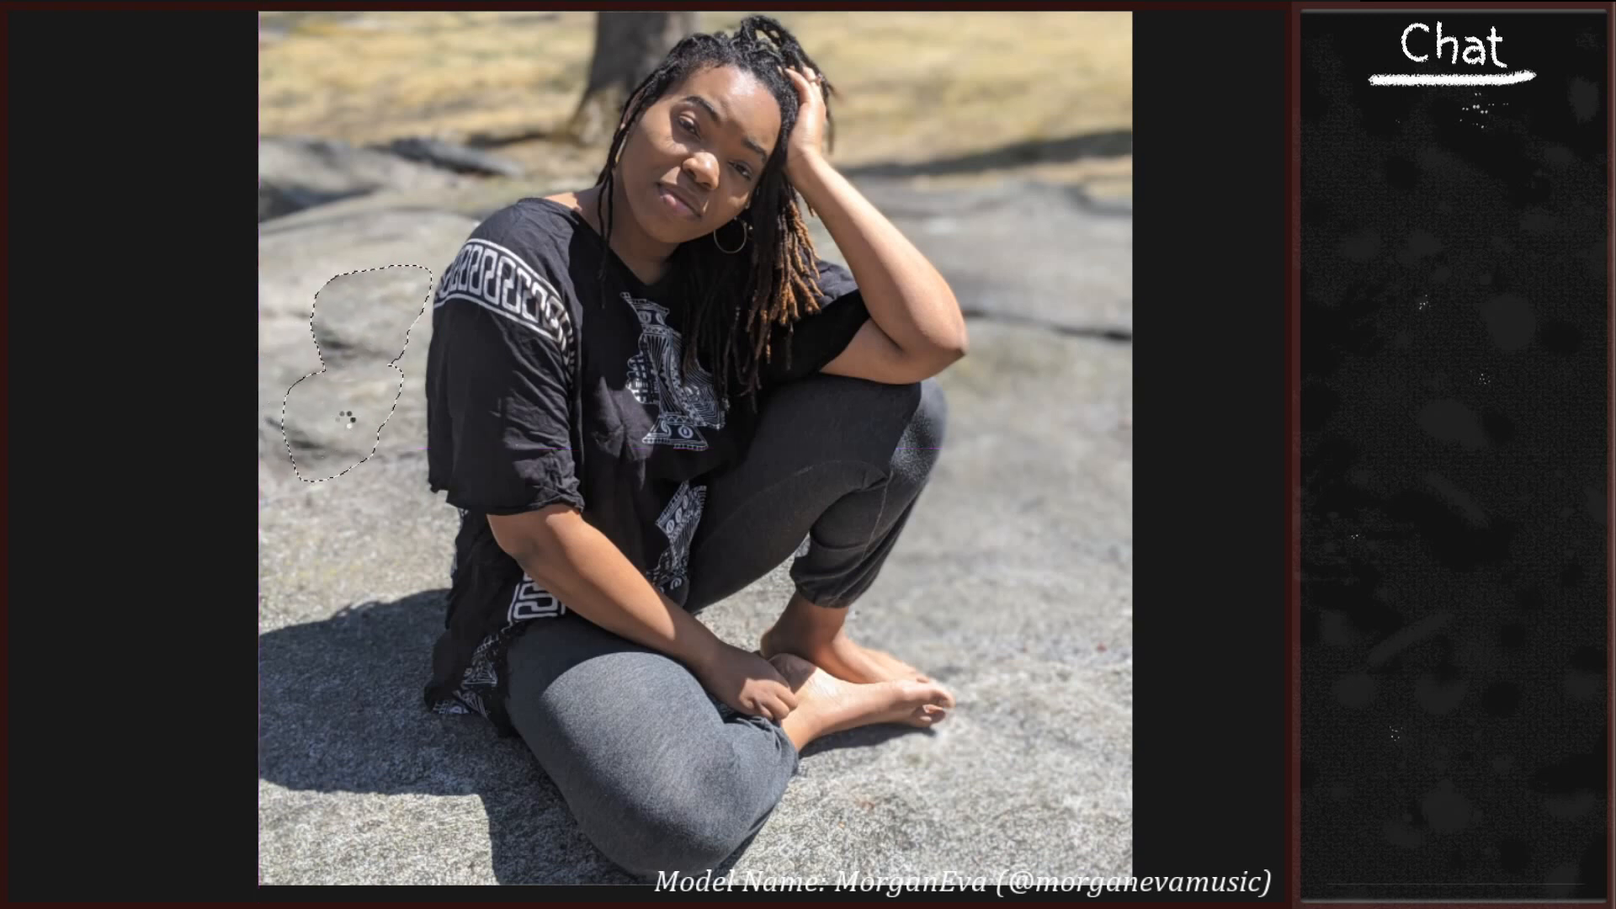
{"action": "key", "text": "ctrl+z"}
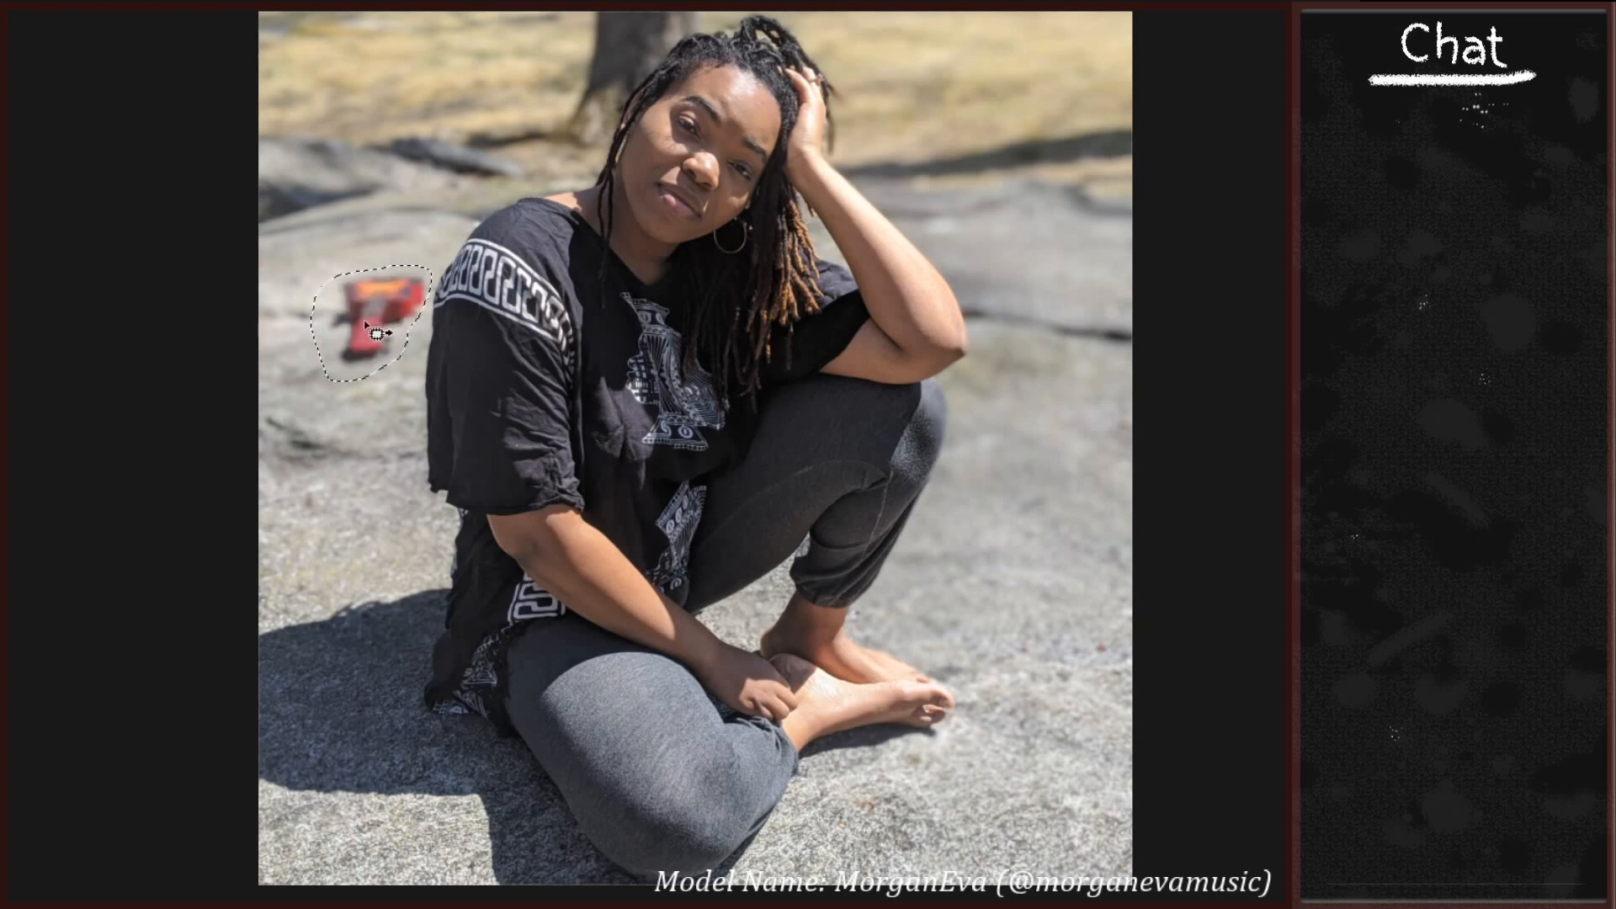
Patch the red object with clean rock from the photo's right side, outline the area just below it, deselect, and compare before and after.
{"action": "mouse_move", "coordinate": [376, 333]}
{"action": "left_mouse_down"}
{"action": "mouse_move", "coordinate": [547, 336]}
{"action": "mouse_move", "coordinate": [1058, 509]}
{"action": "mouse_move", "coordinate": [1036, 517]}
{"action": "mouse_move", "coordinate": [1059, 491]}
{"action": "left_mouse_up"}
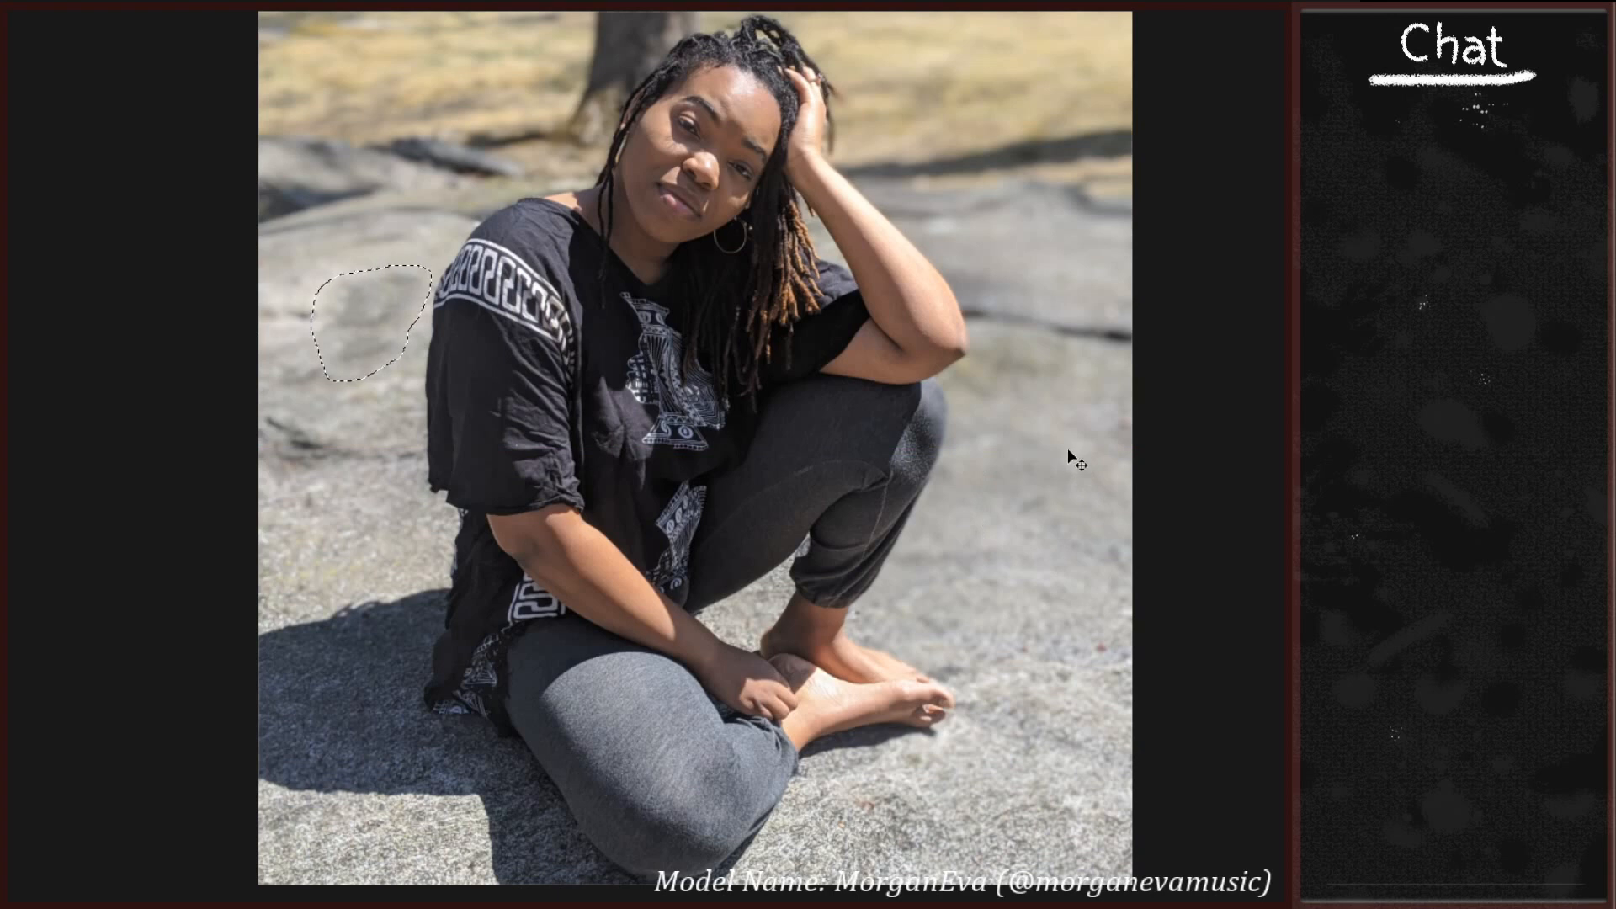
{"action": "key", "text": "ctrl+d"}
{"action": "mouse_move", "coordinate": [407, 338]}
{"action": "left_mouse_down"}
{"action": "mouse_move", "coordinate": [355, 332]}
{"action": "mouse_move", "coordinate": [350, 389]}
{"action": "mouse_move", "coordinate": [412, 338]}
{"action": "mouse_move", "coordinate": [341, 264]}
{"action": "left_mouse_up"}
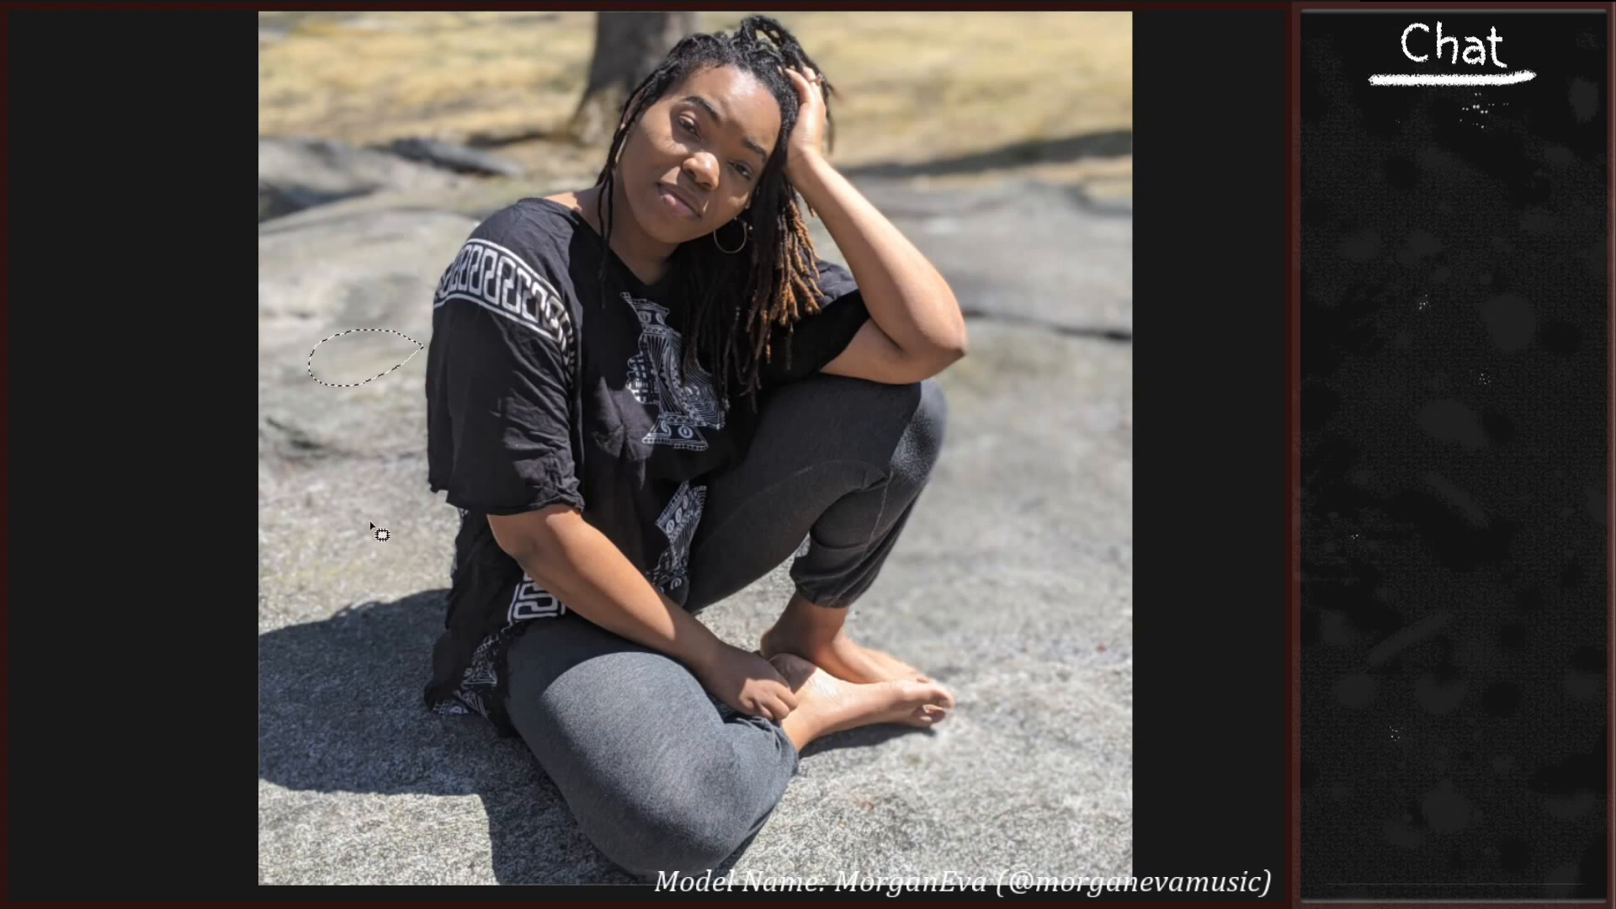
{"action": "key", "text": "ctrl+d"}
{"action": "key", "text": "ctrl+z"}
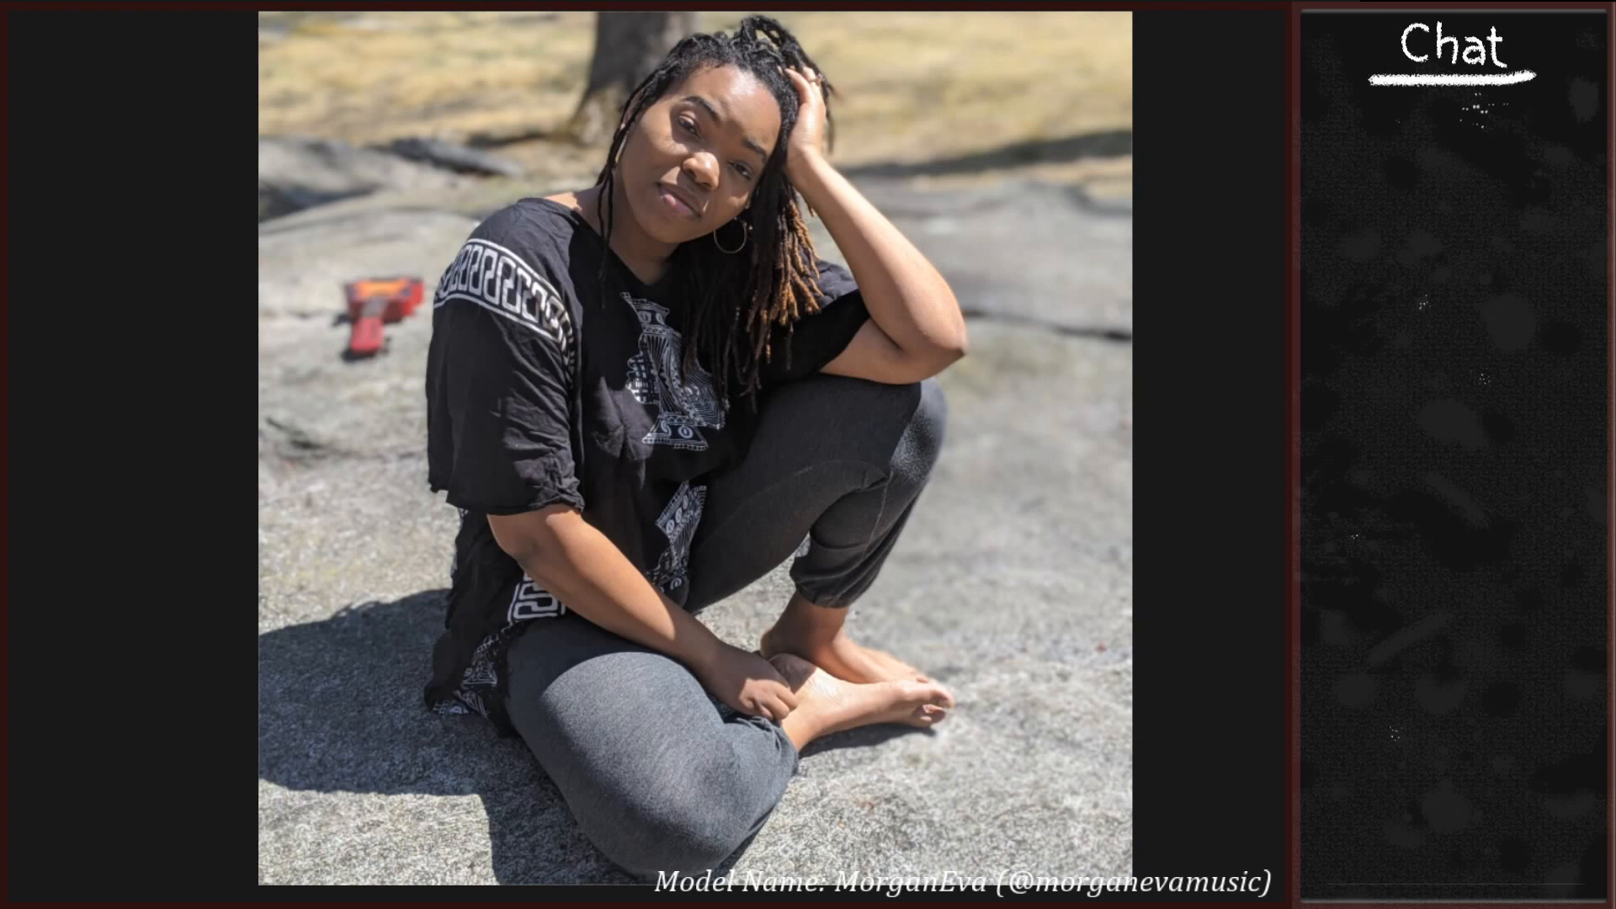
{"action": "key", "text": "ctrl+shift+z"}
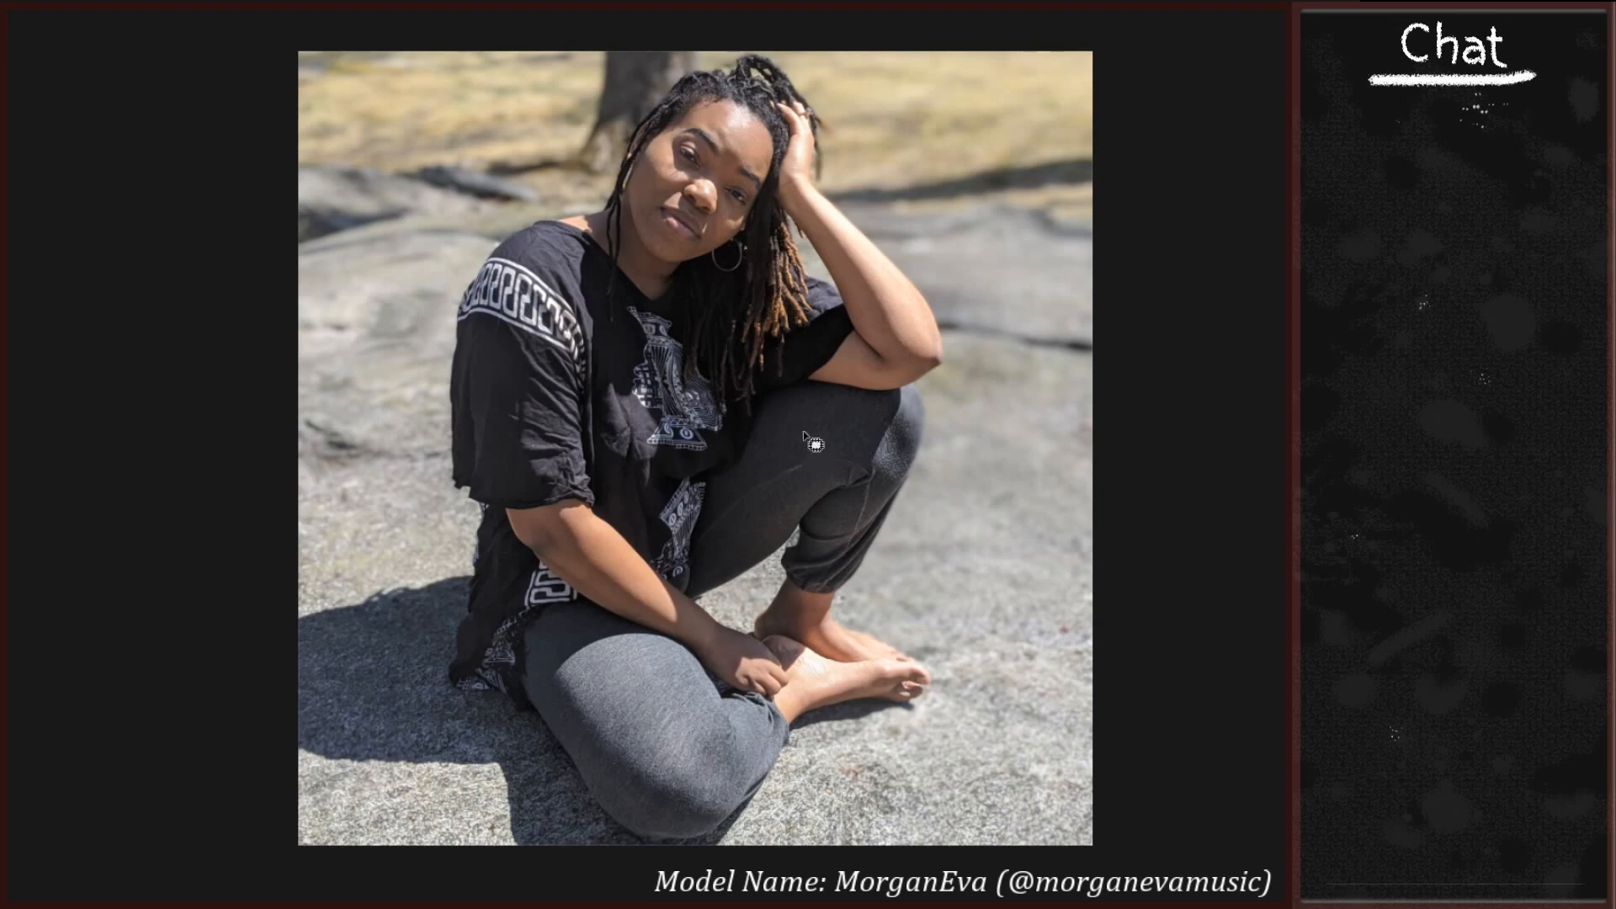
Zoom in closely on the woman's face and the hand resting in her hair.
{"action": "scroll", "coordinate": [807, 395], "scroll_direction": "up", "scroll_amount": 1}
{"action": "scroll", "coordinate": [815, 406], "scroll_direction": "up", "scroll_amount": 7}
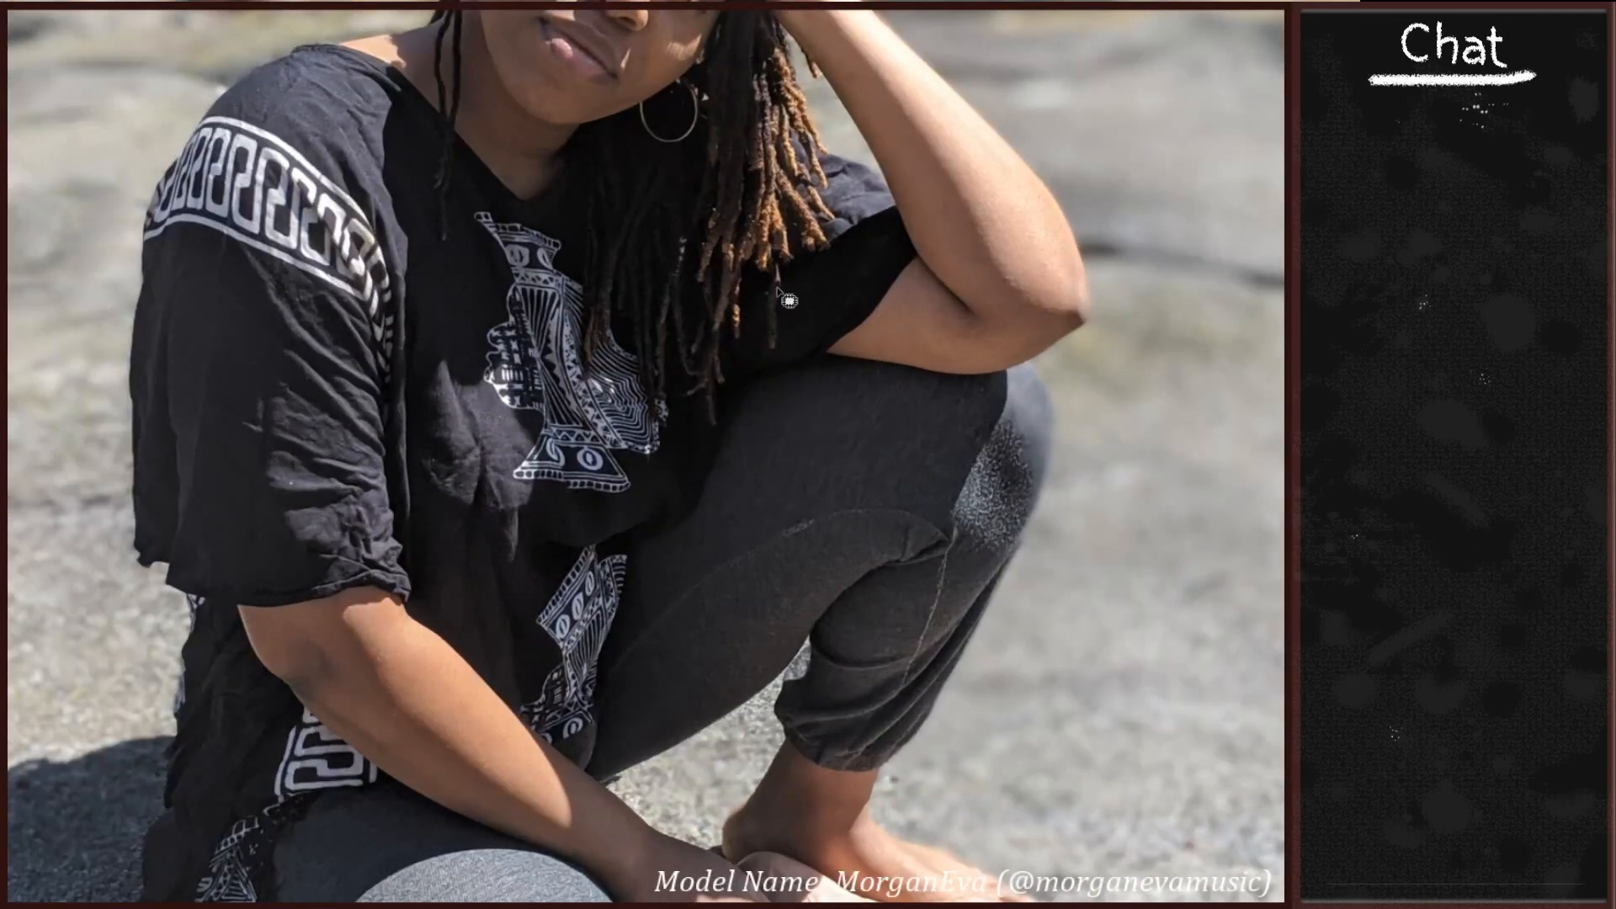
{"action": "left_click_drag", "start_coordinate": [775, 278], "coordinate": [722, 628]}
{"action": "scroll", "coordinate": [680, 495], "scroll_direction": "up", "scroll_amount": 5}
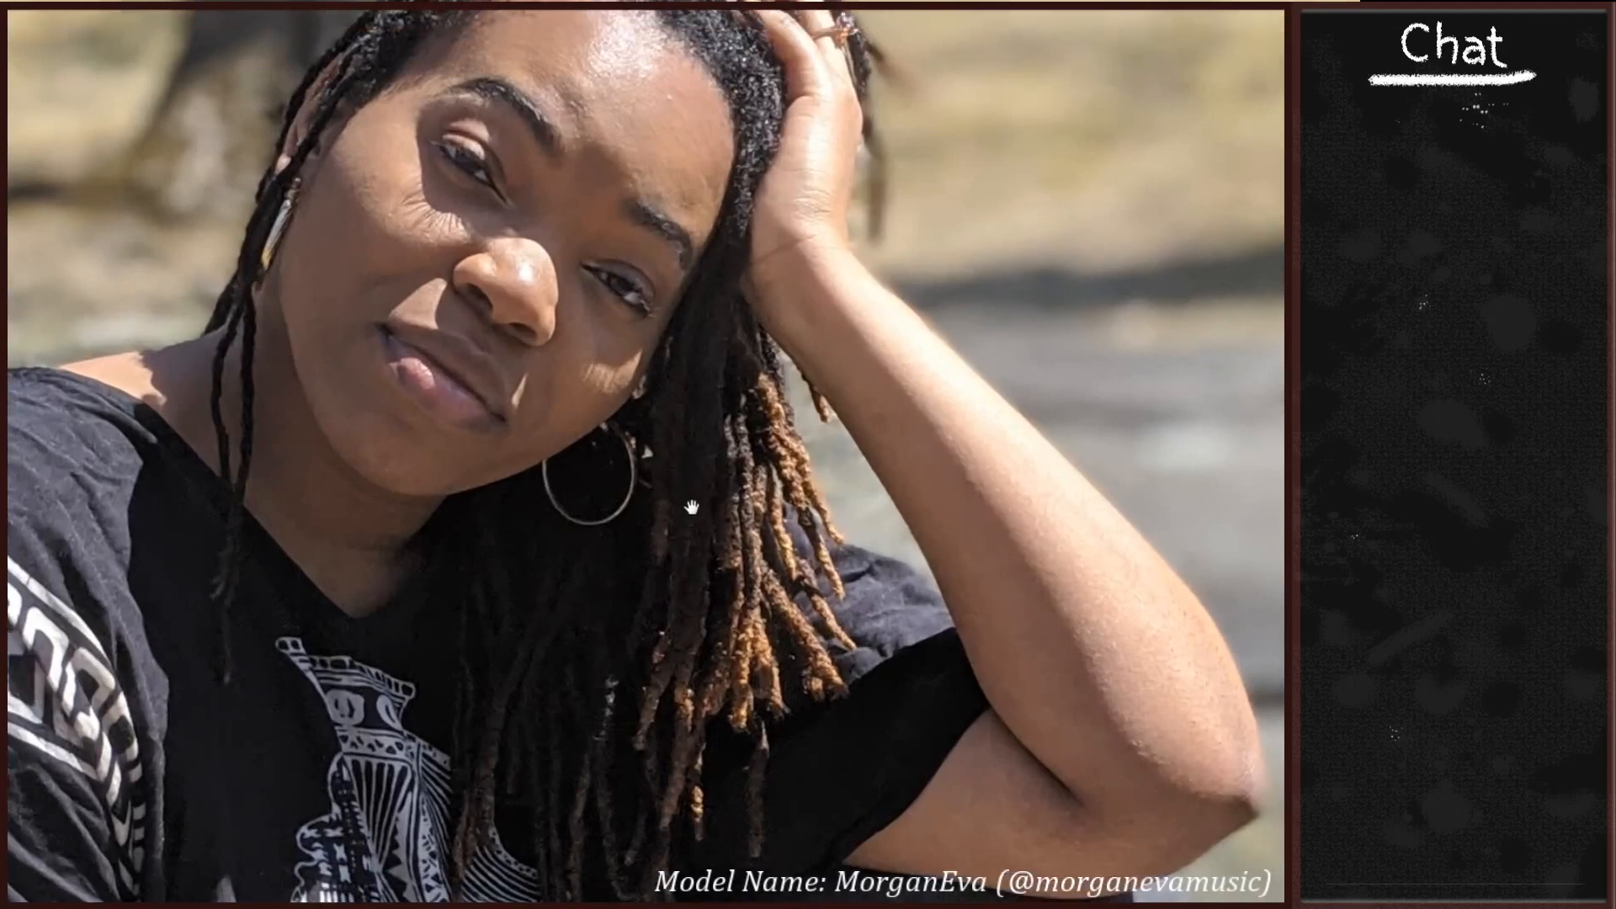
{"action": "left_click_drag", "start_coordinate": [691, 506], "coordinate": [742, 587]}
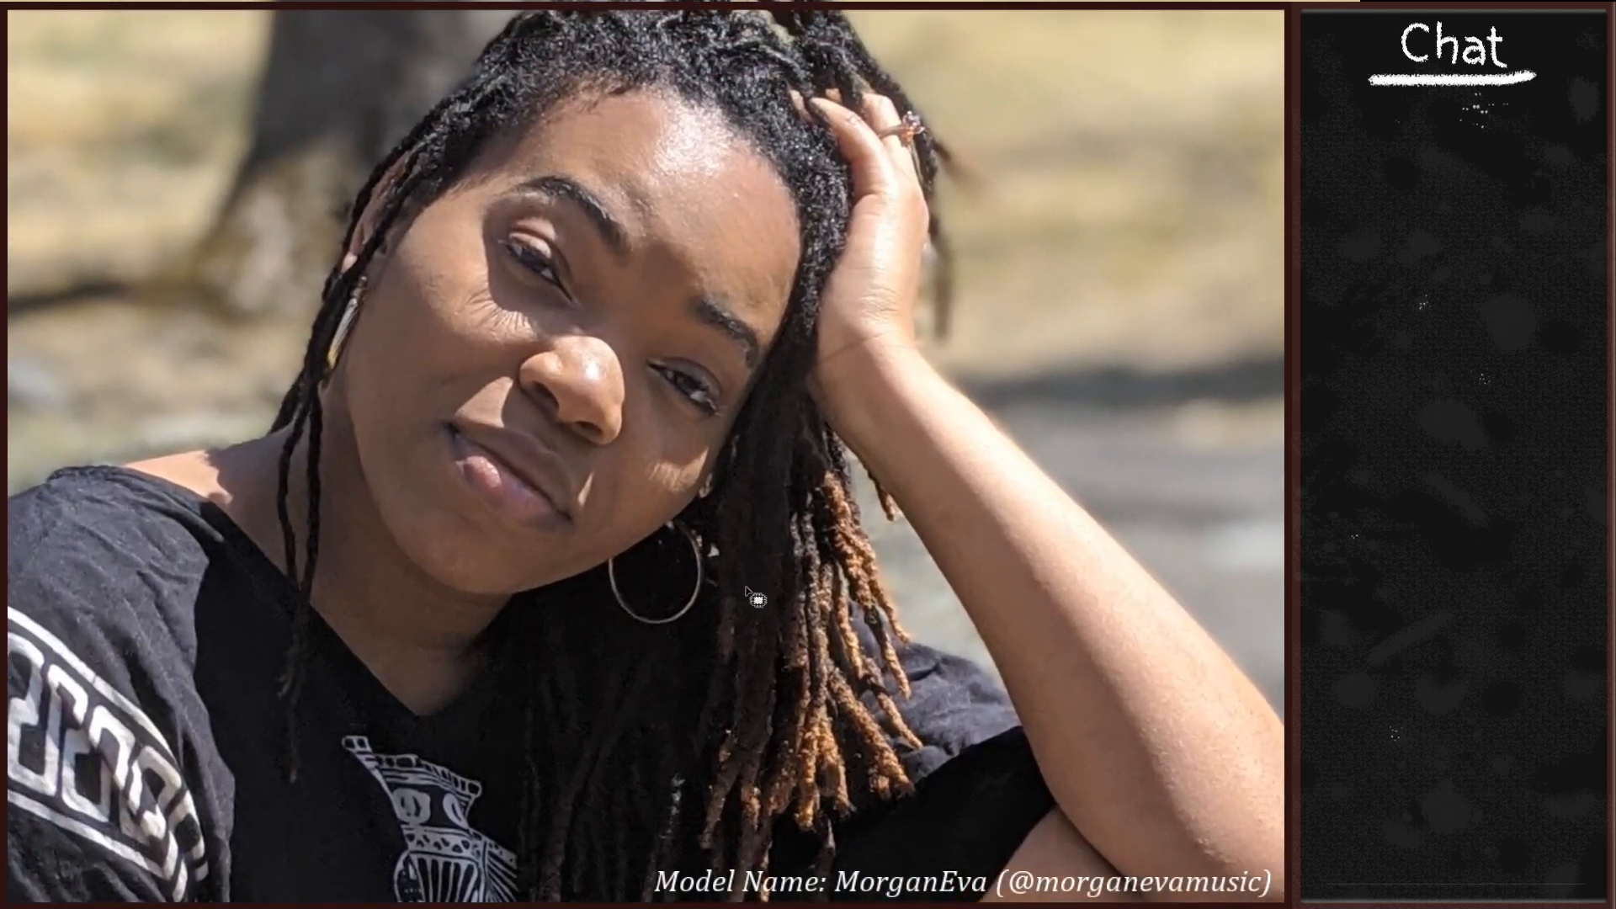